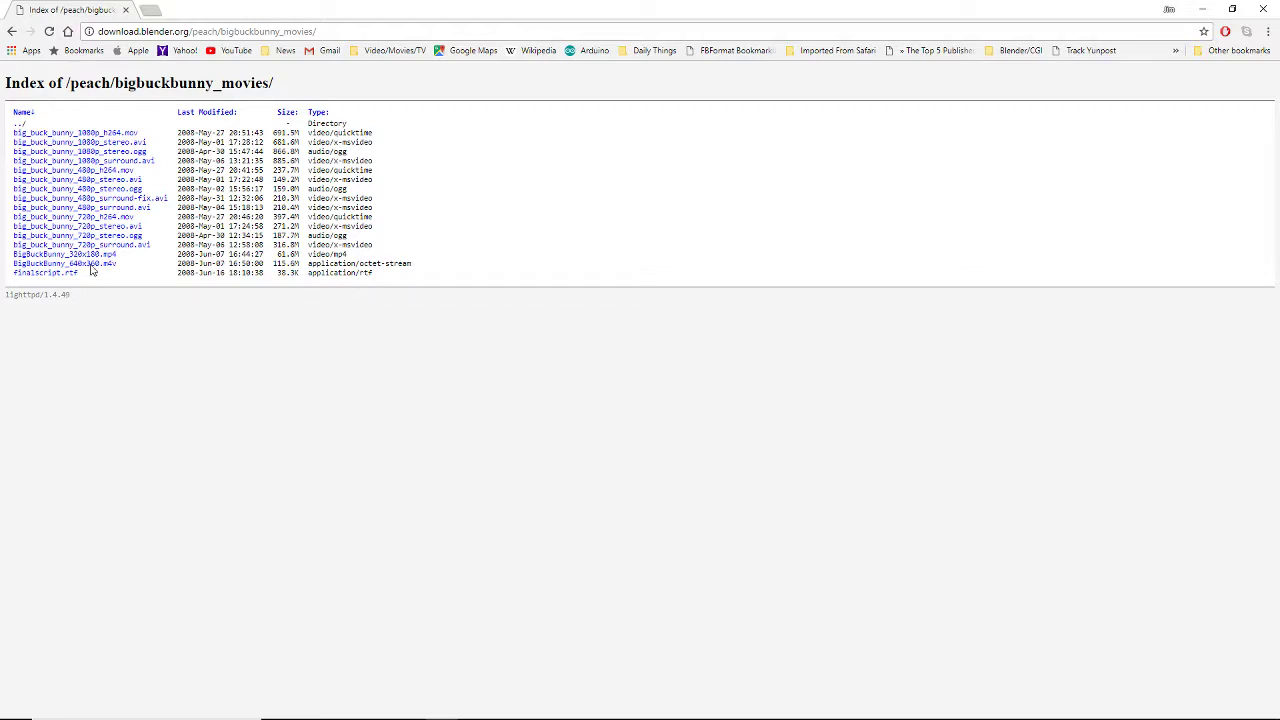
- Download a Big Buck Bunny movie from the download.blender.org peach/bigbuckbunny_movies index
left_click(118, 227)
mouse_move(500, 716)
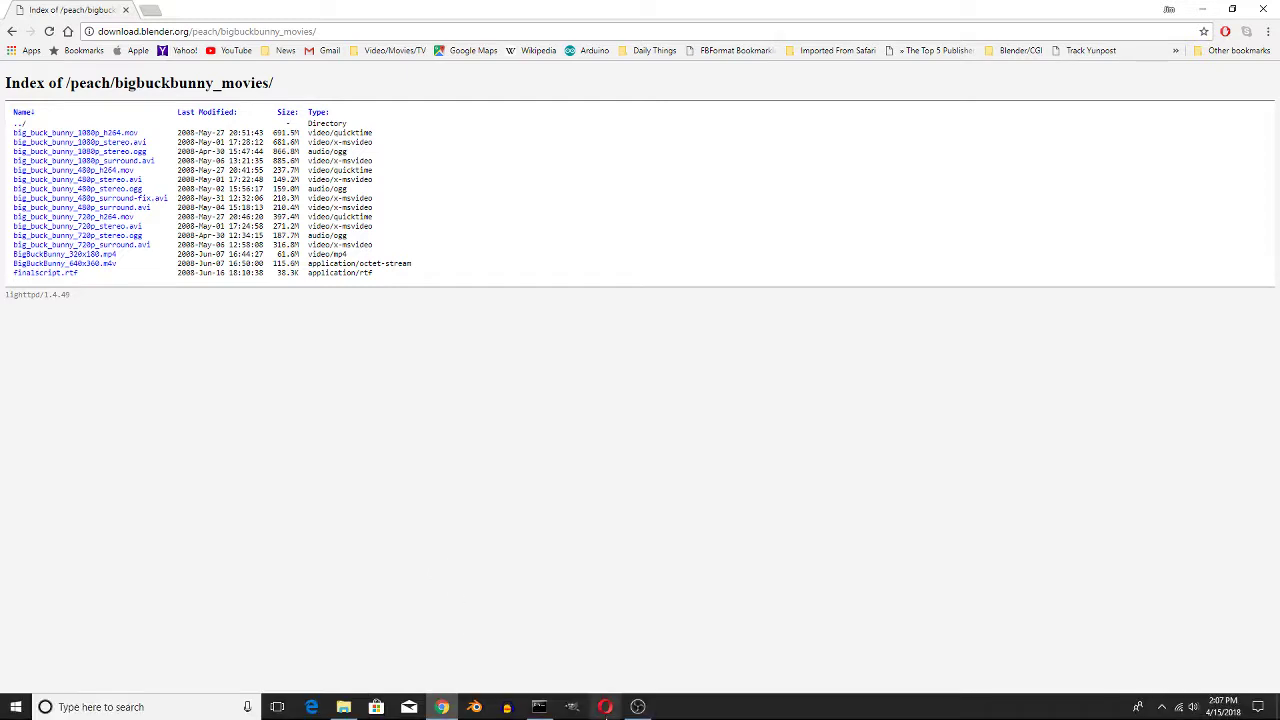
- Launch Blender and turn the main area into a Video Sequencer with Image Preview
left_click(474, 707)
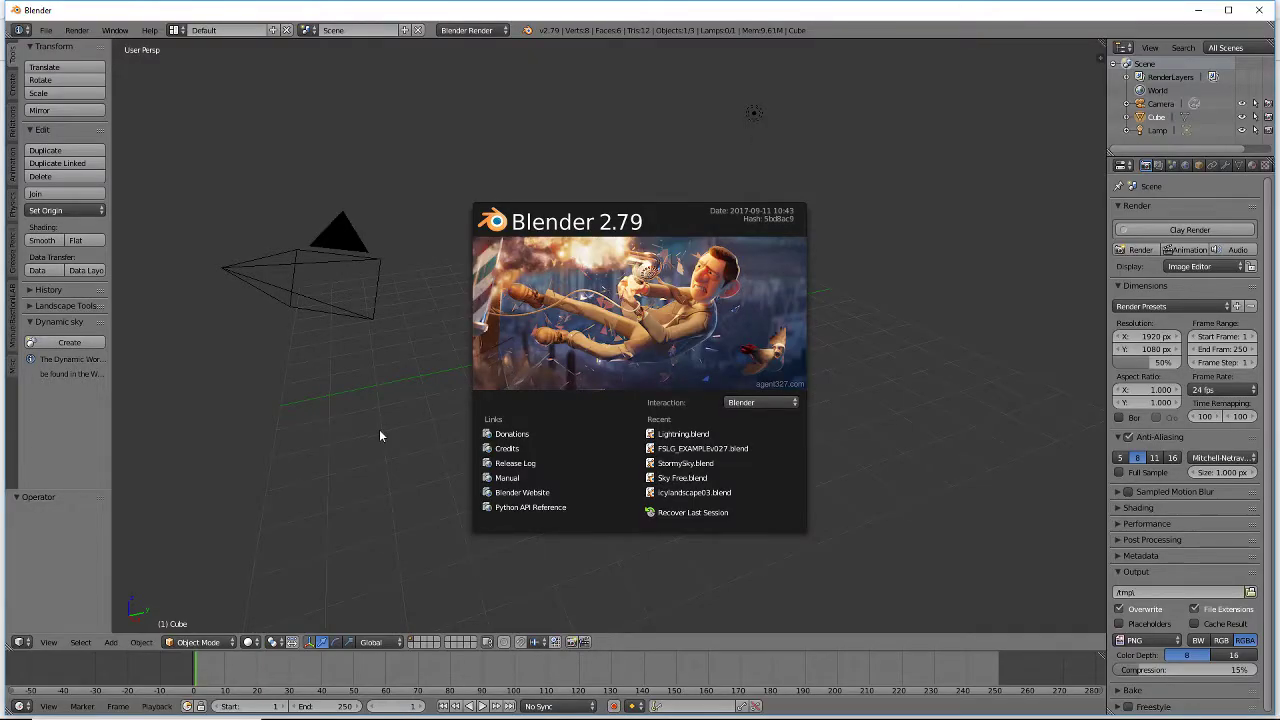
left_click(380, 435)
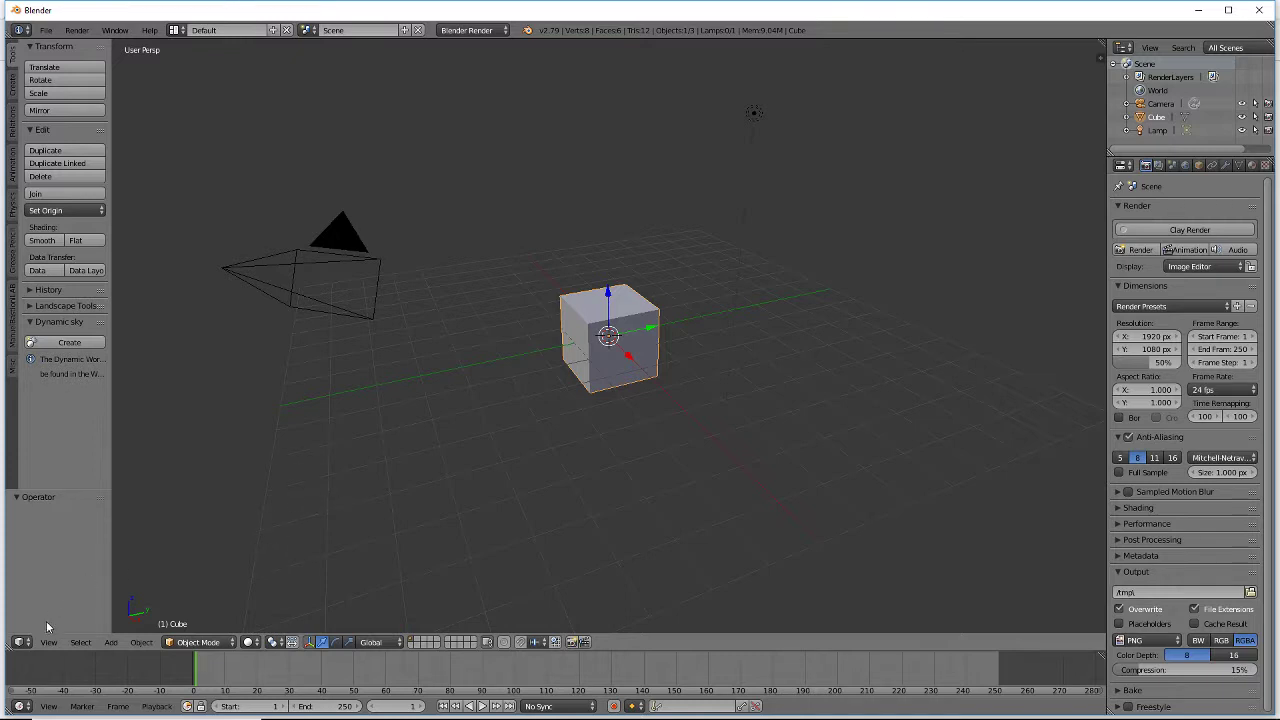
left_click(21, 642)
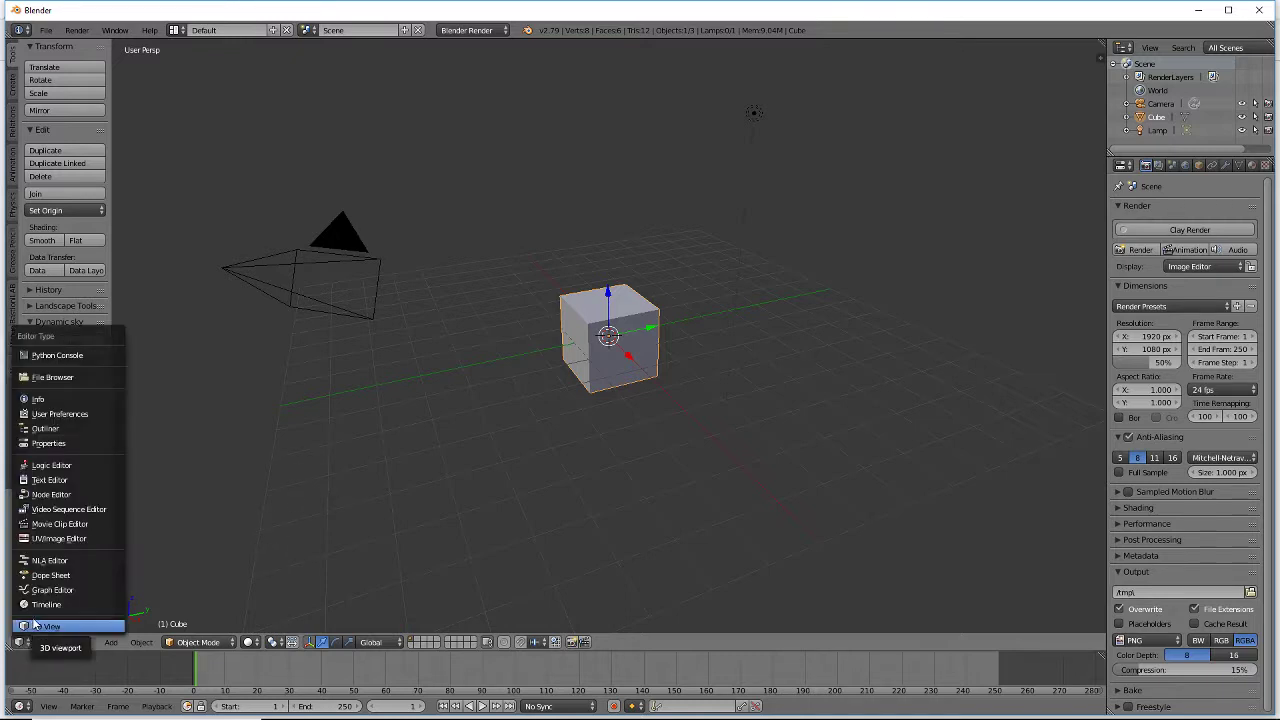
left_click(45, 510)
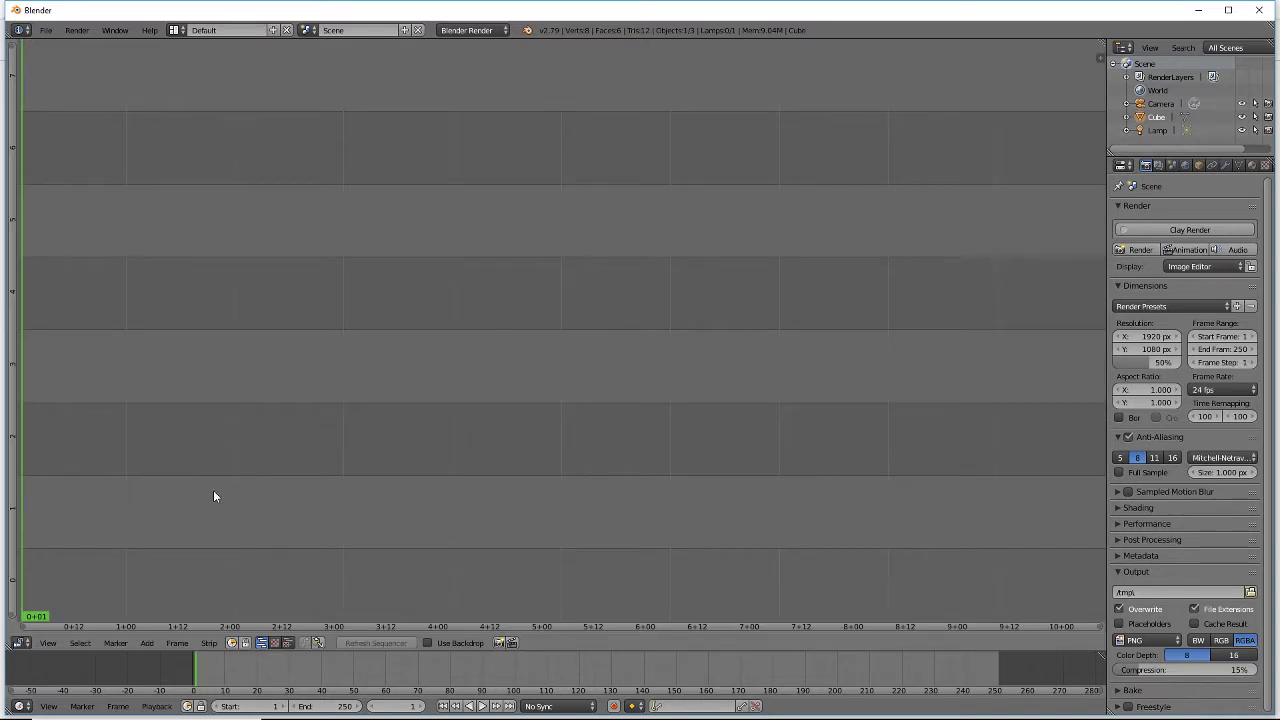
left_click(287, 643)
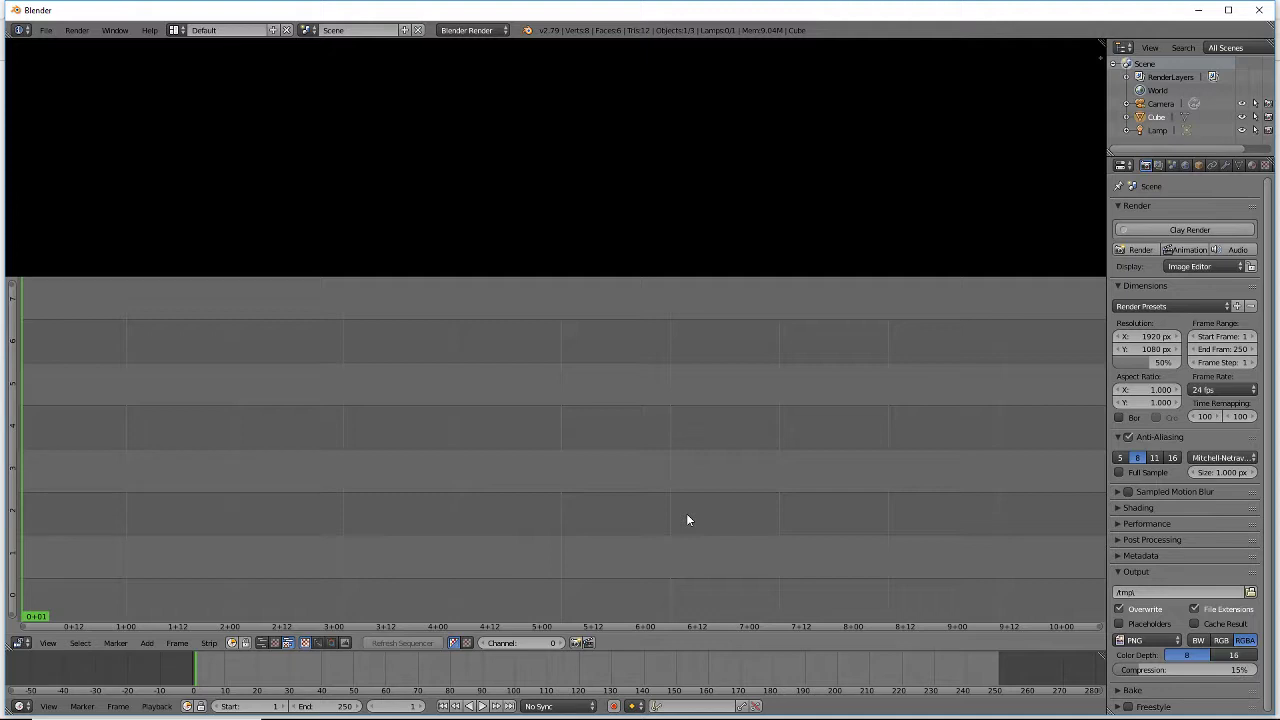
- Add big_buck_bunny_480p_stereo.avi from the Tutorial folder as a movie strip
key("shift+a")
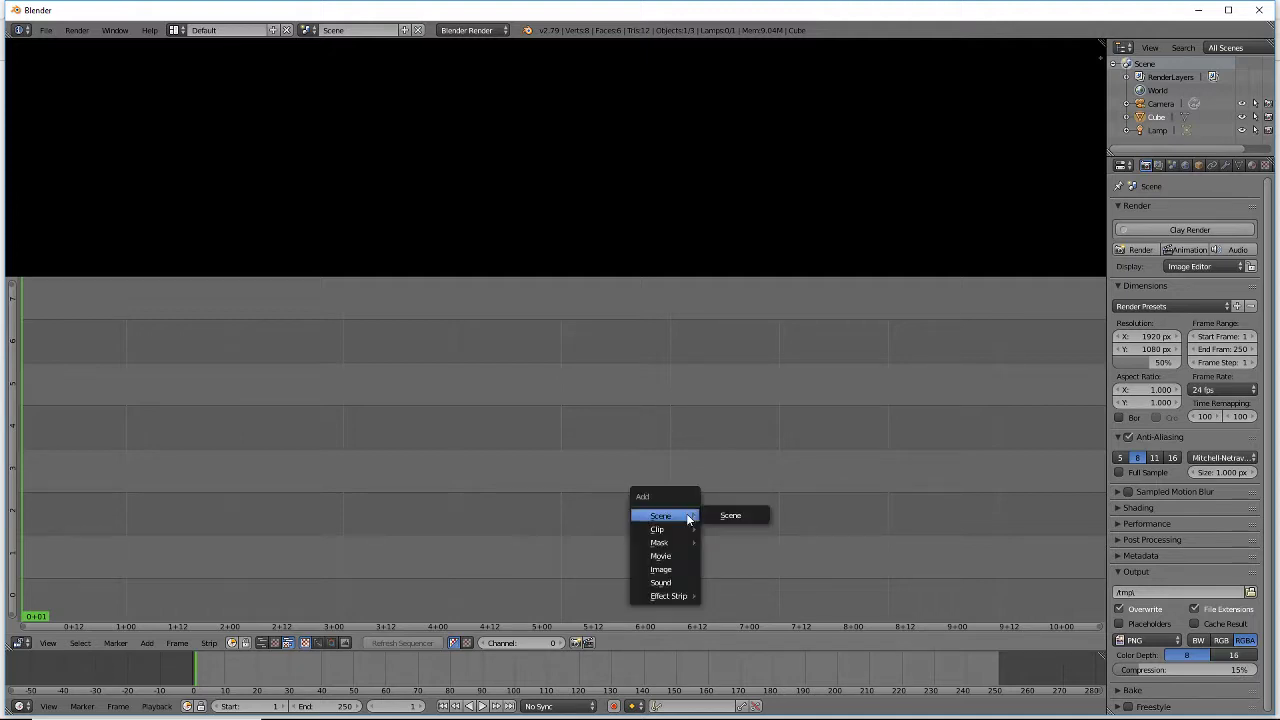
left_click(668, 556)
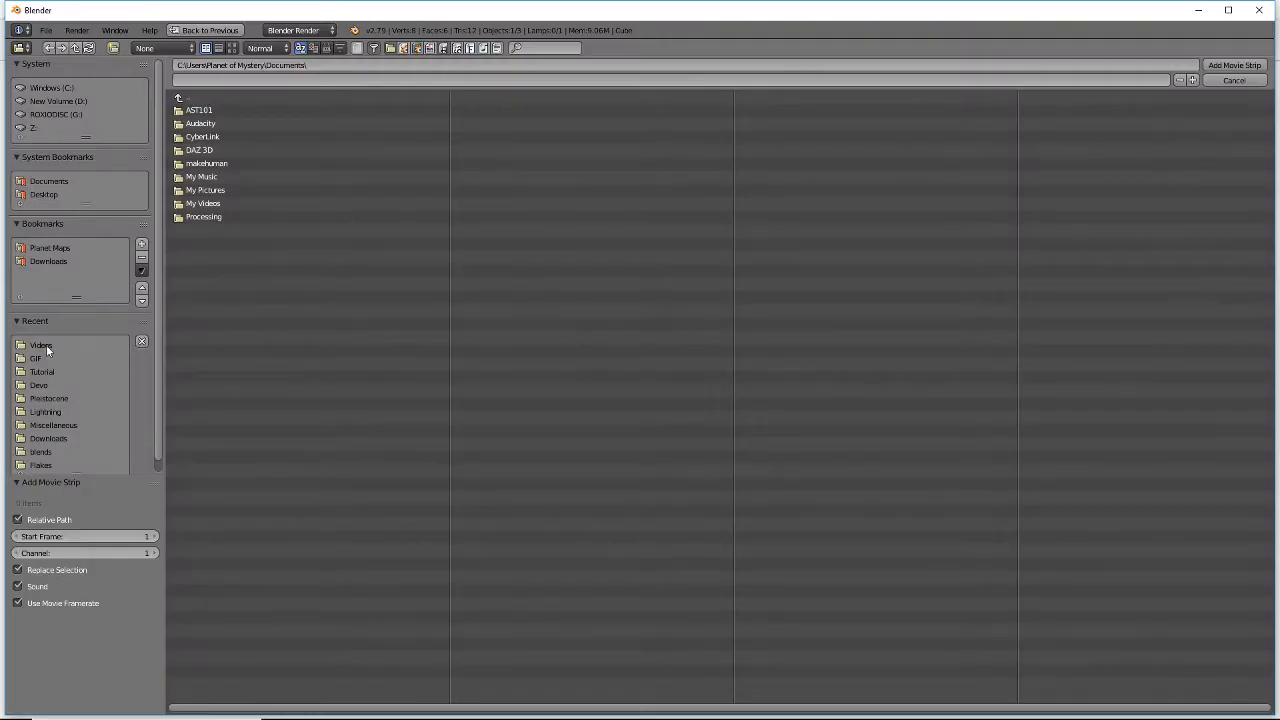
left_click(40, 371)
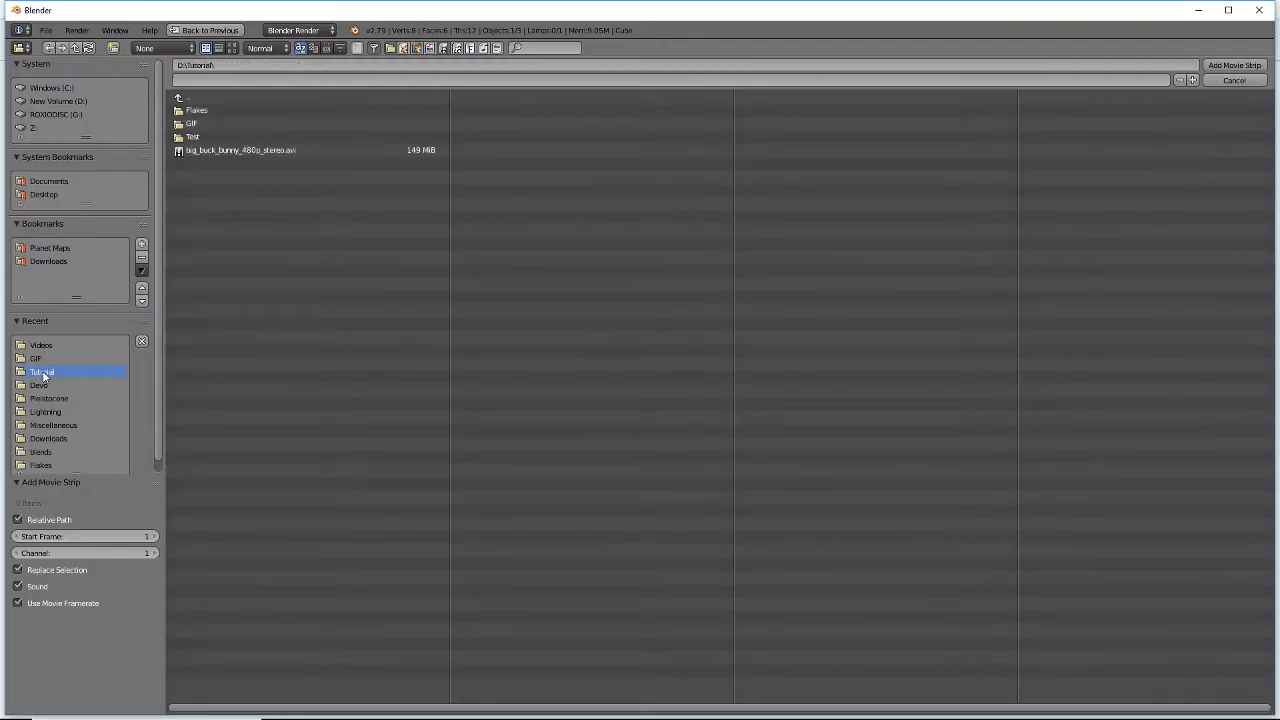
double_click(240, 149)
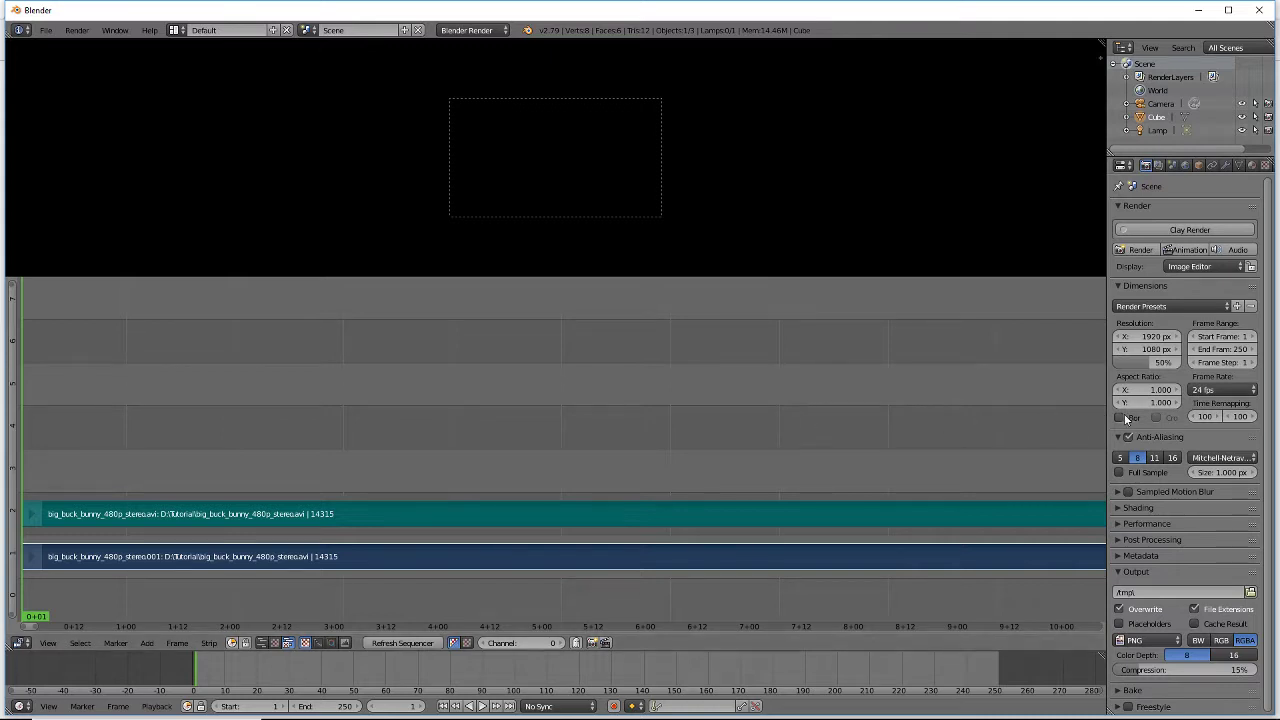
- Set the scene end frame to 14315
scroll(866, 447, "down", 2)
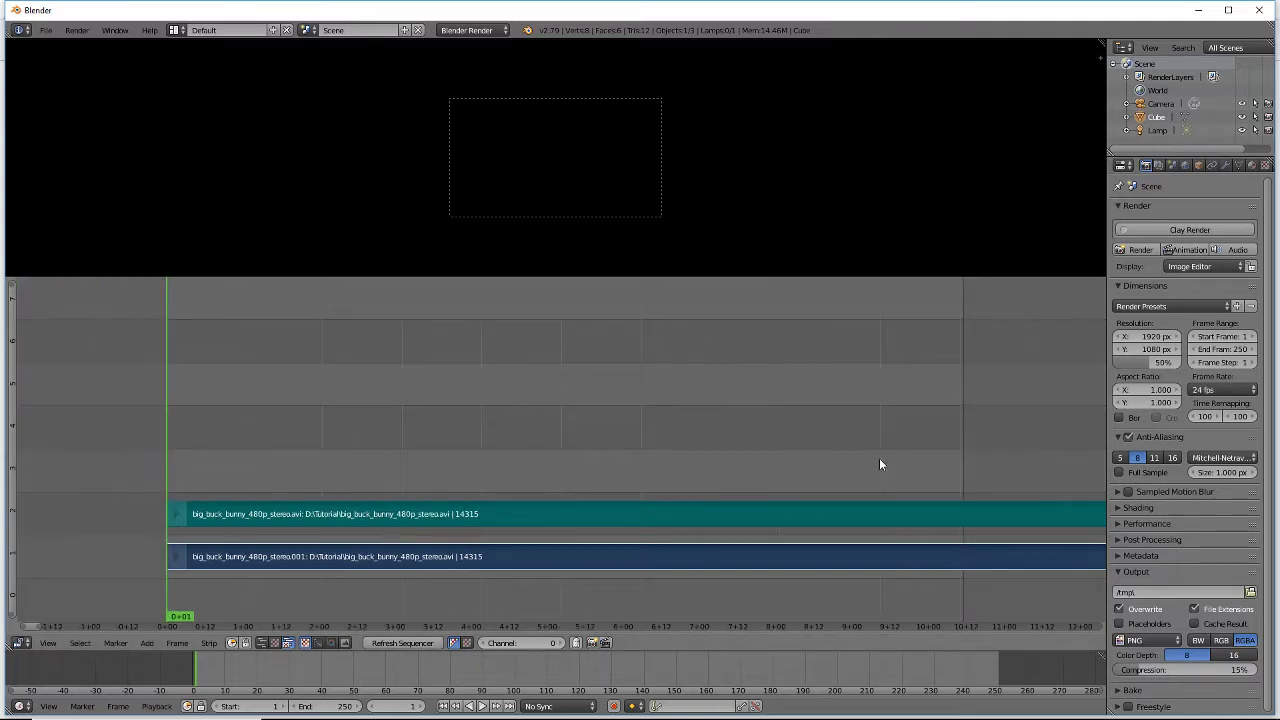
left_click(340, 707)
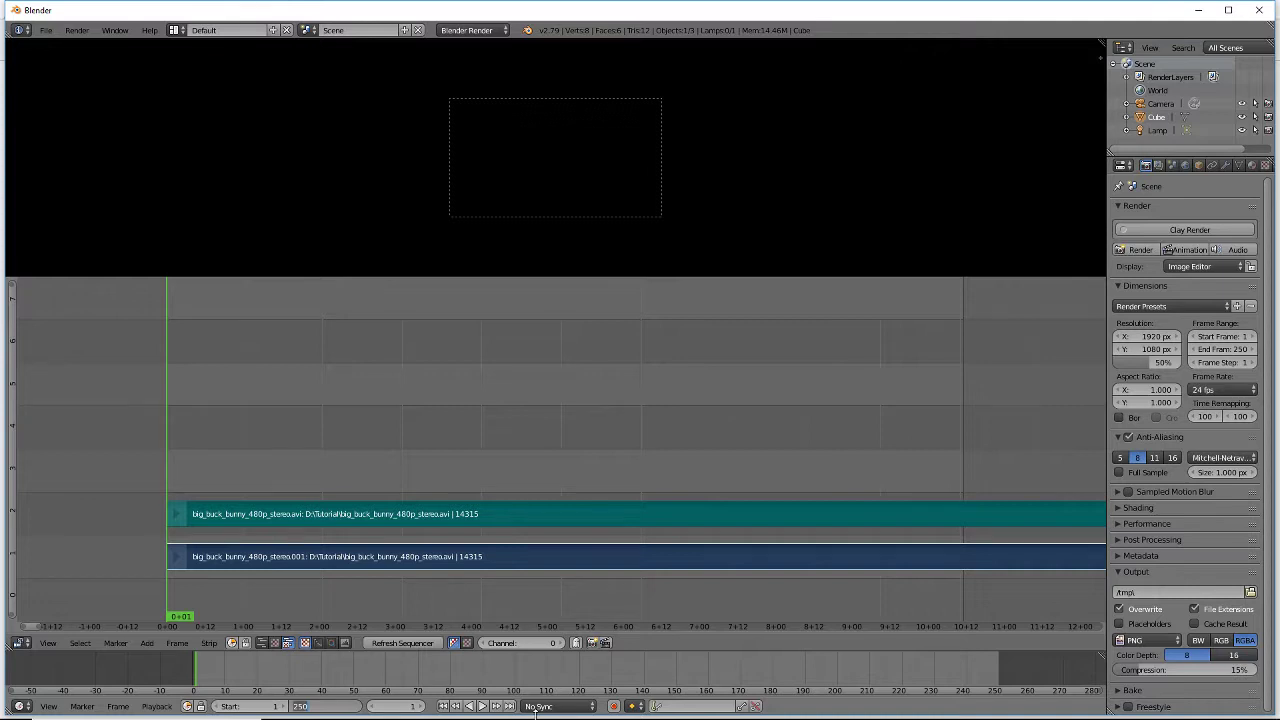
type("14315")
key("Return")
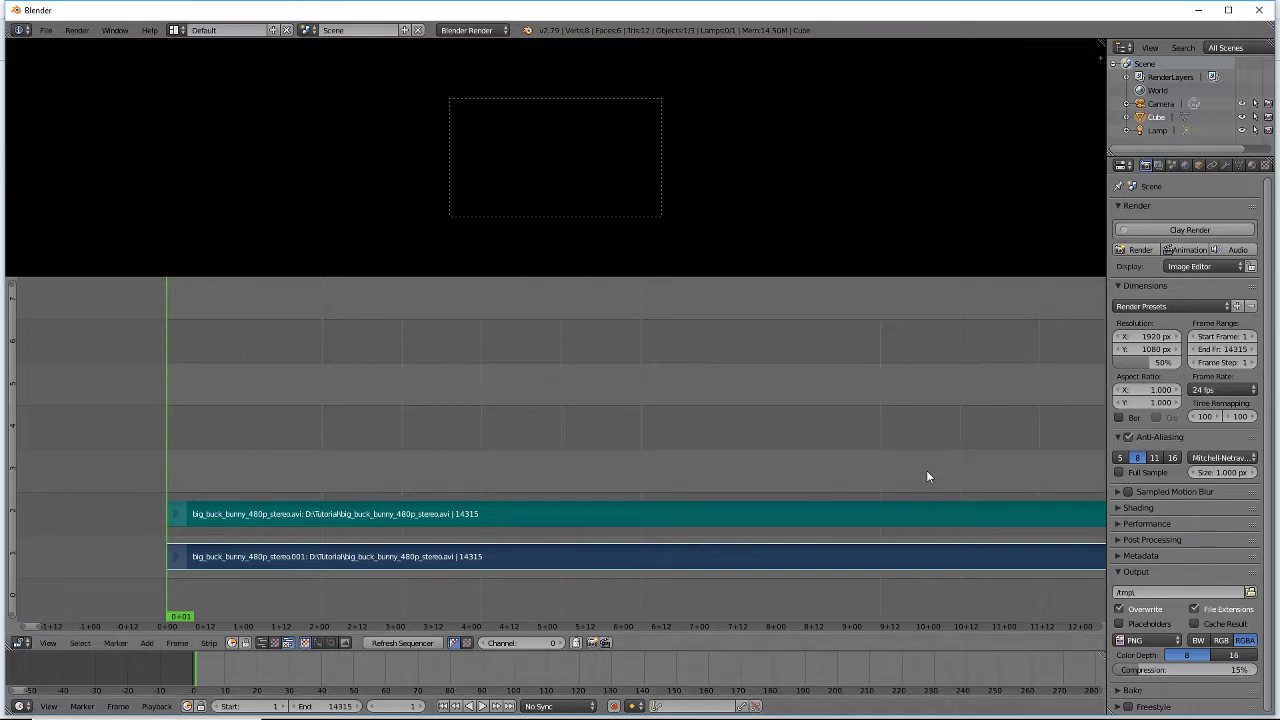
- Zoom out the sequencer and scrub the playhead to frame 1838
scroll(926, 477, "down", 2)
scroll(557, 443, "down", 3, "ctrl")
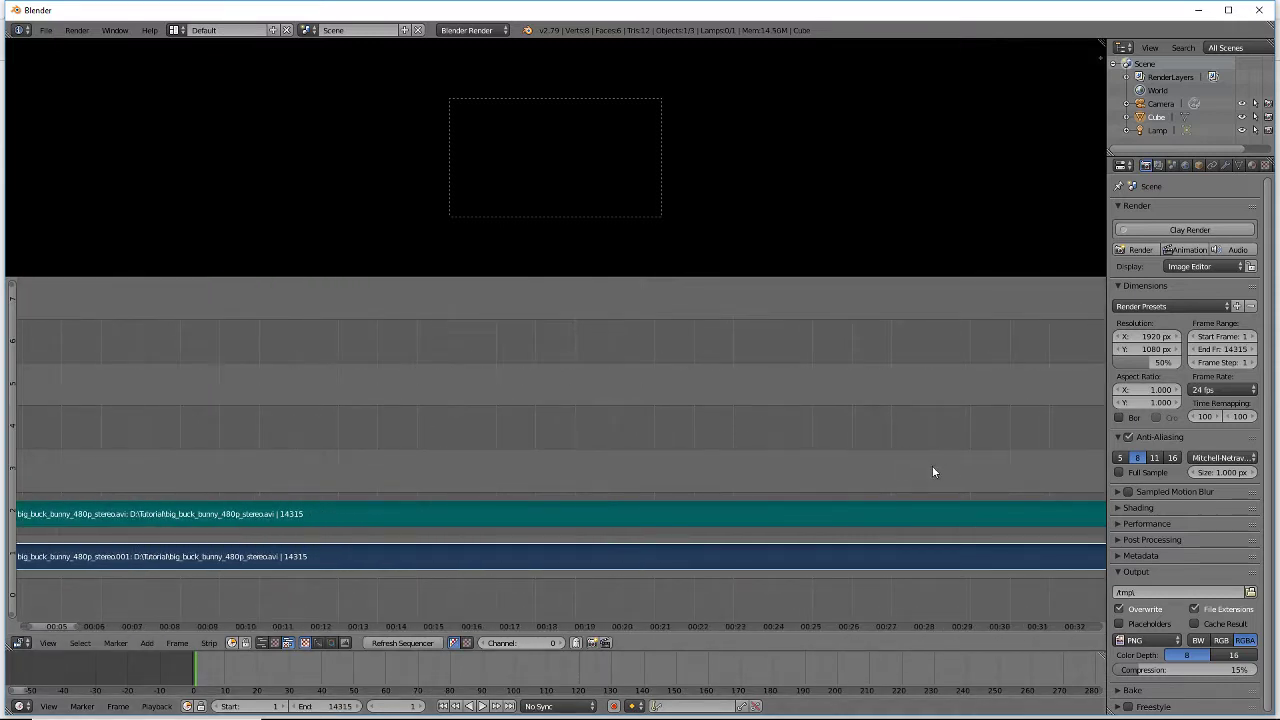
scroll(820, 466, "down", 4)
middle_click_drag(831, 426, 378, 361)
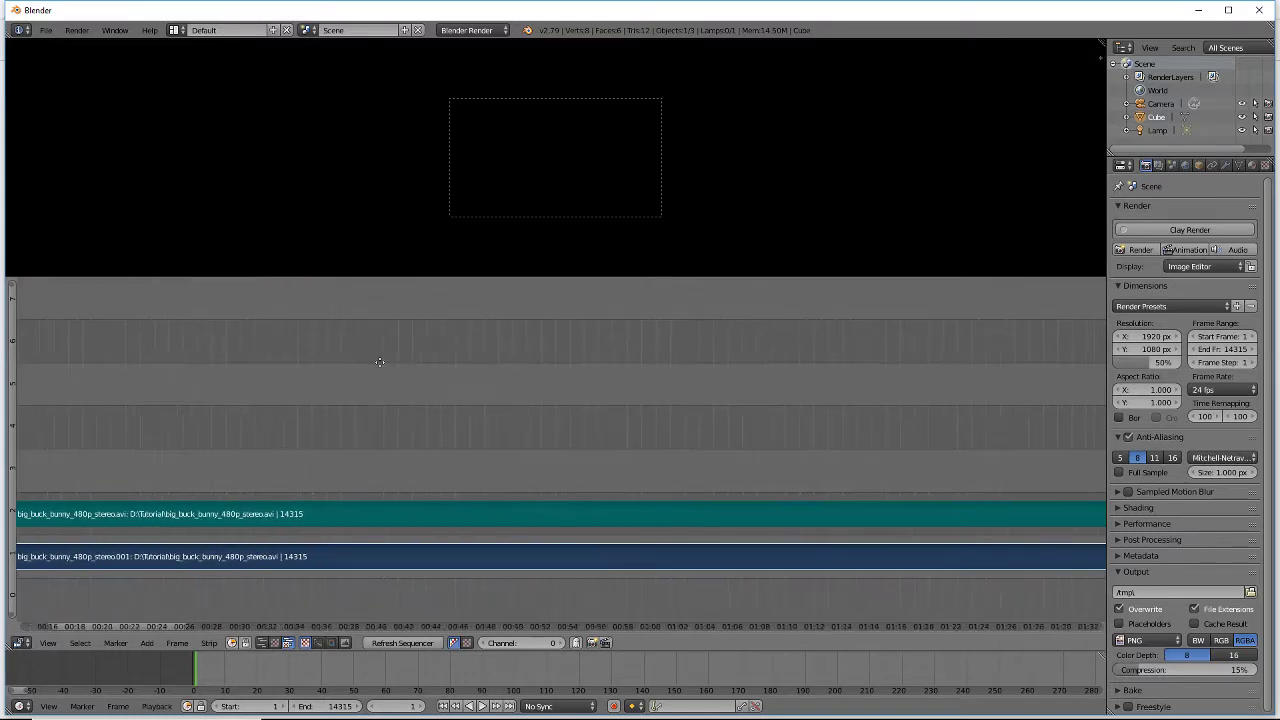
left_click_drag(646, 408, 872, 444)
scroll(890, 442, "down", 3)
middle_click_drag(858, 436, 596, 440)
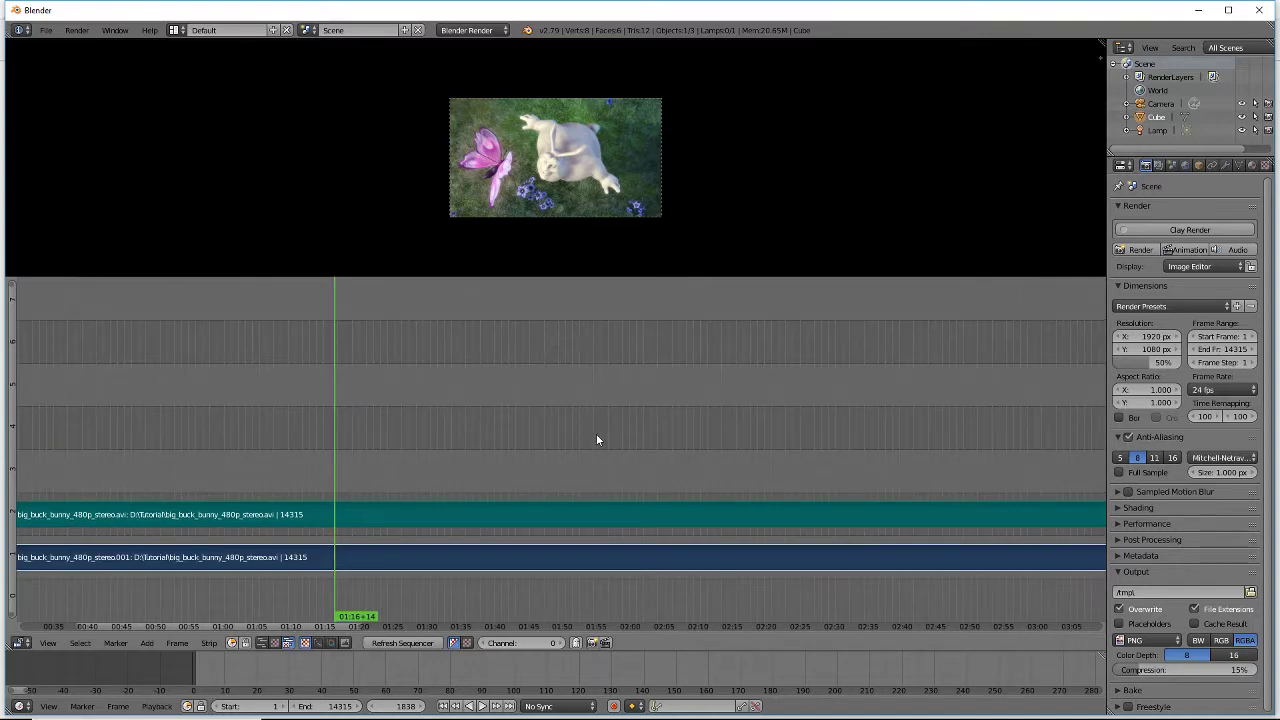
- Play the clip briefly, then scrub forward to frame 2913
key("alt+a")
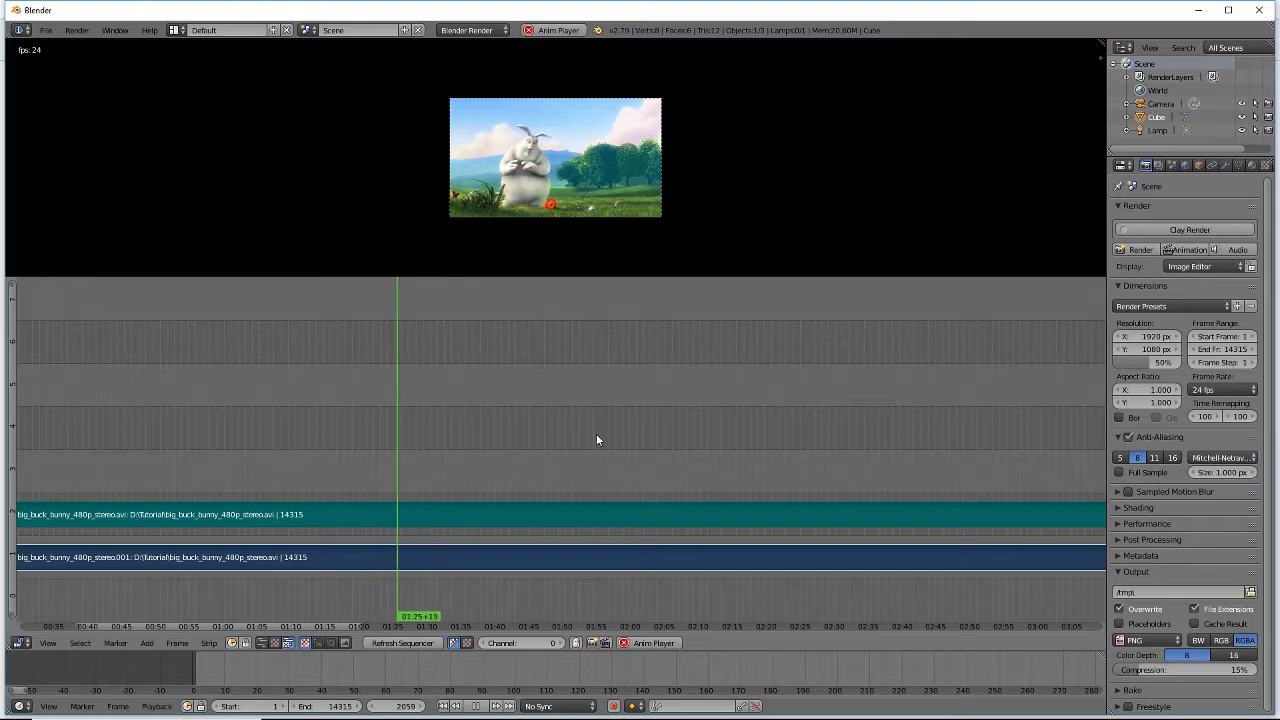
key("alt+a")
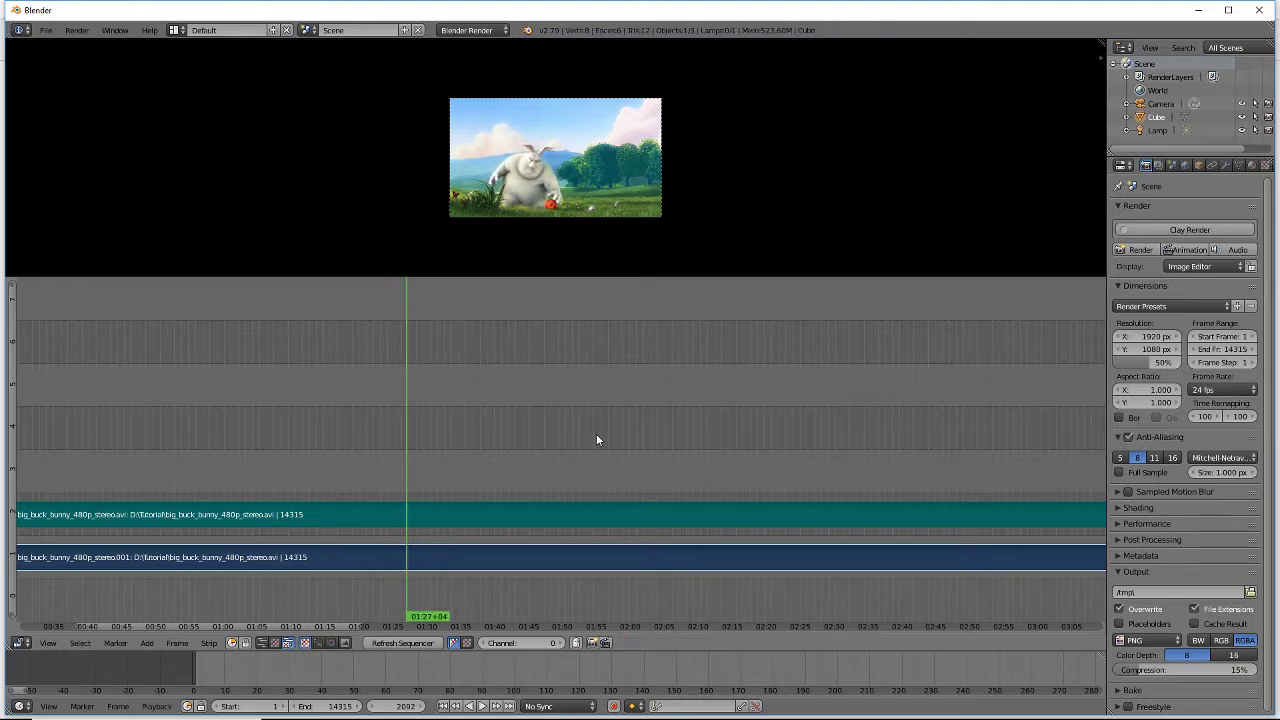
left_click(596, 433)
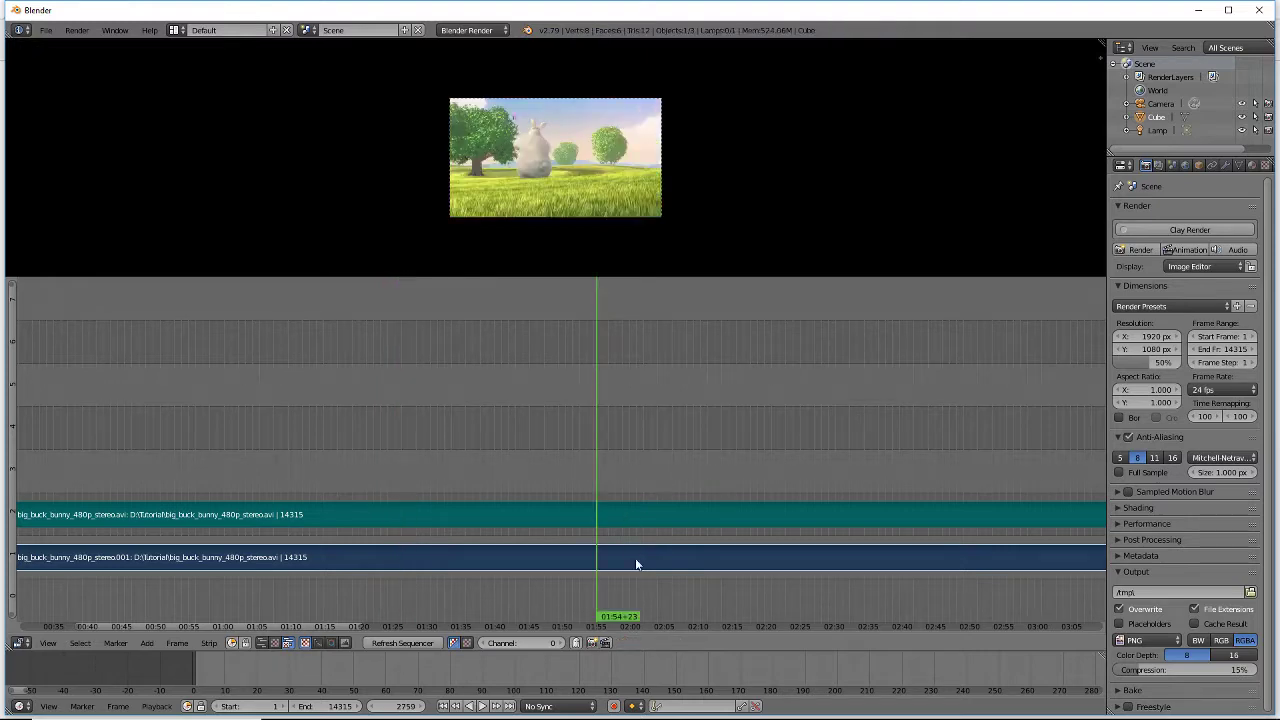
left_click_drag(606, 624, 843, 603)
- Scrub on to the rabbit close-up and step to frame 4673
middle_click_drag(814, 600, 277, 594)
left_click_drag(313, 617, 582, 626)
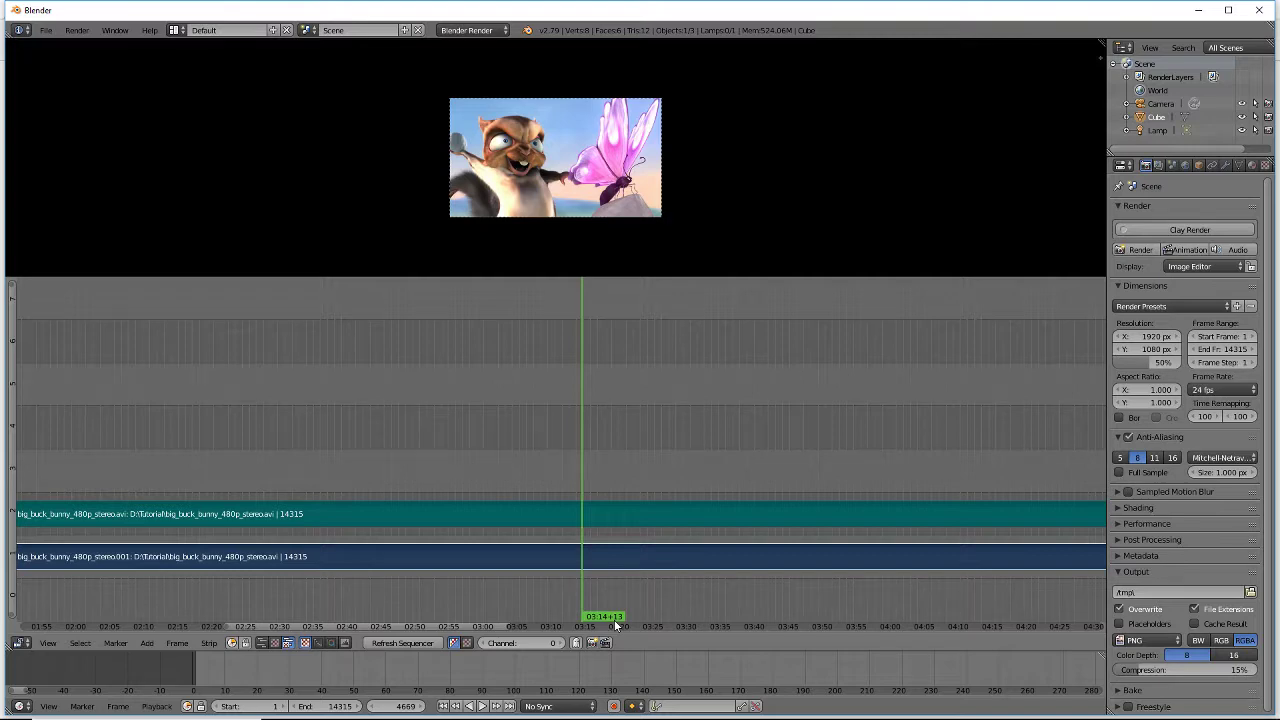
key("Right")
key("Right")
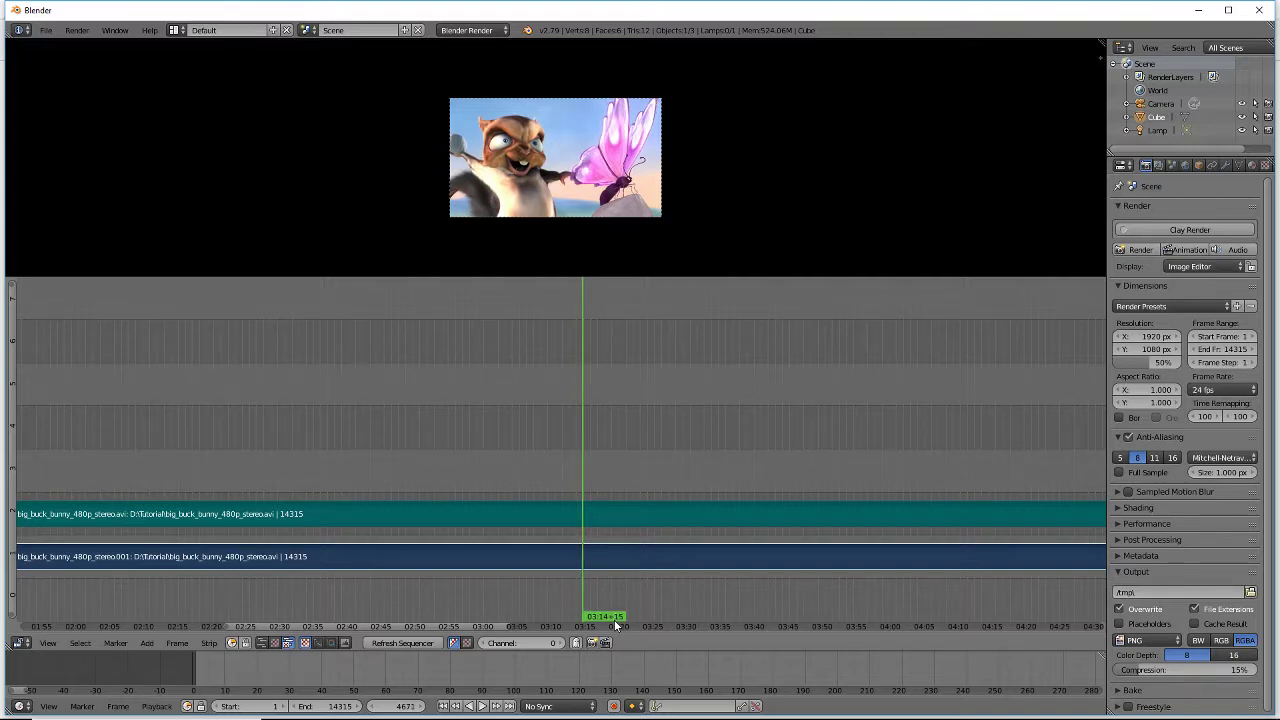
key("Right")
key("Right")
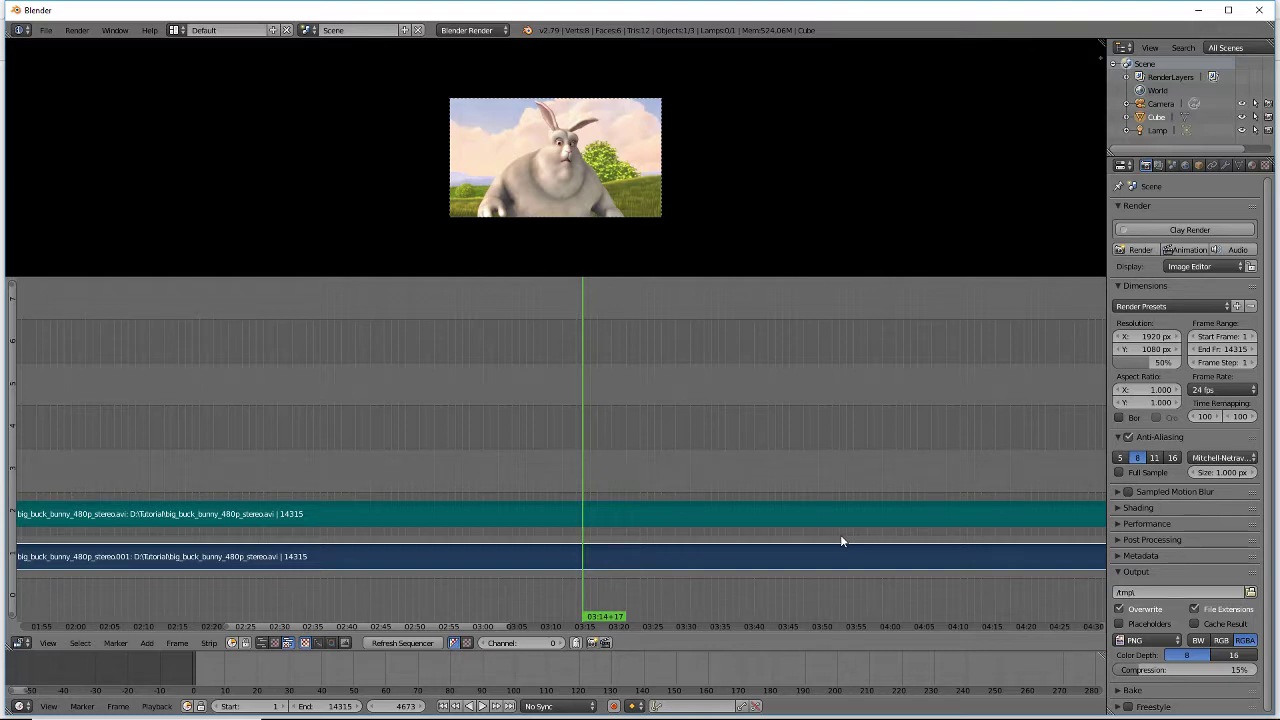
- Slide both strips -4672 frames along the time axis
key("g")
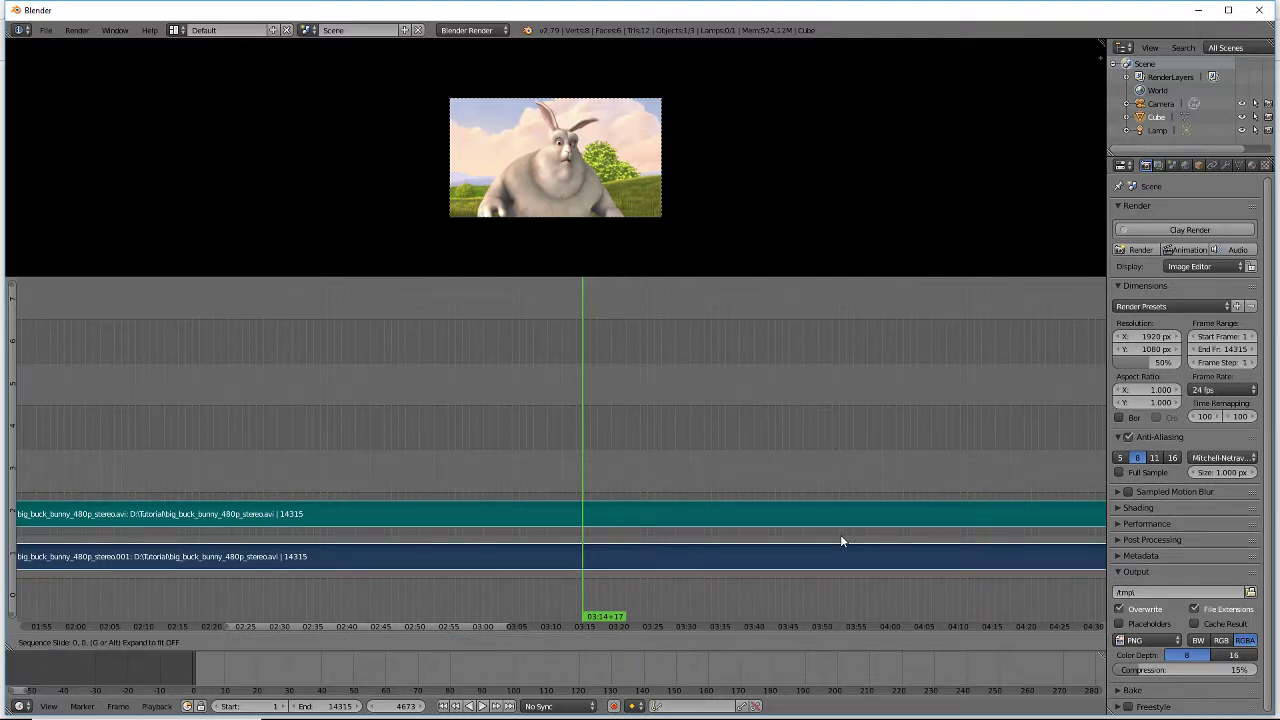
key("x")
type("-4672")
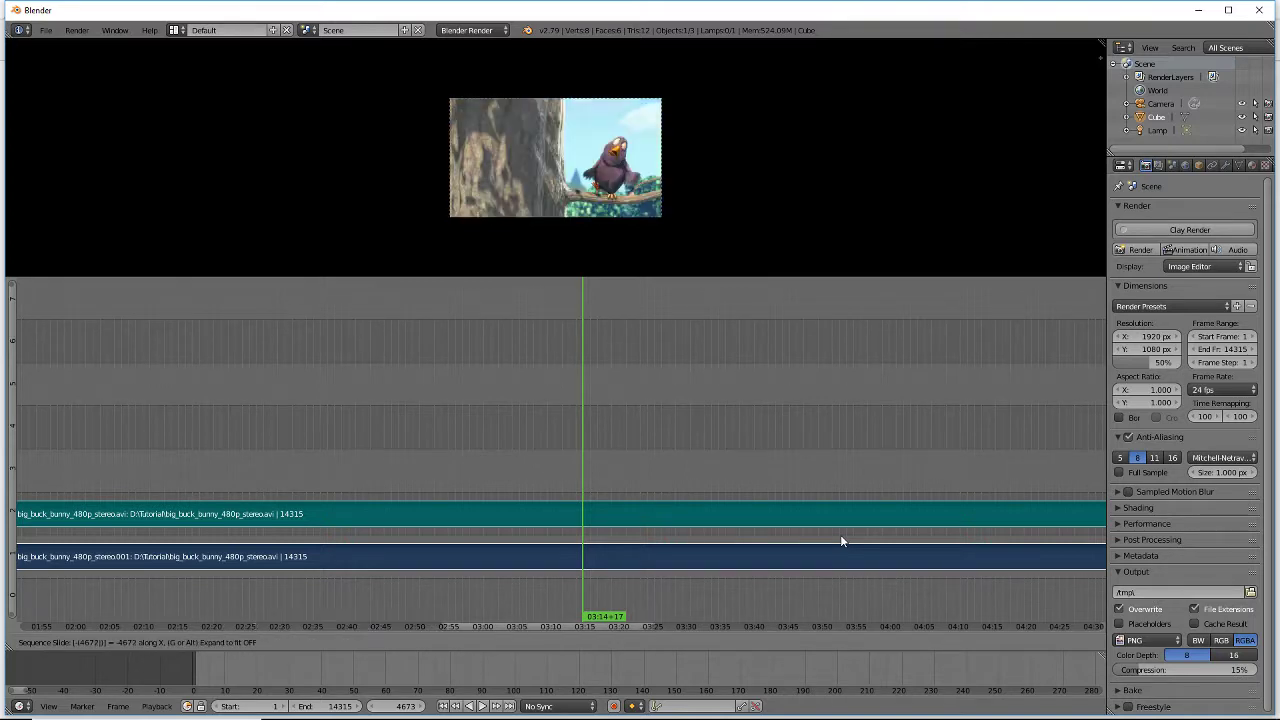
key("Return")
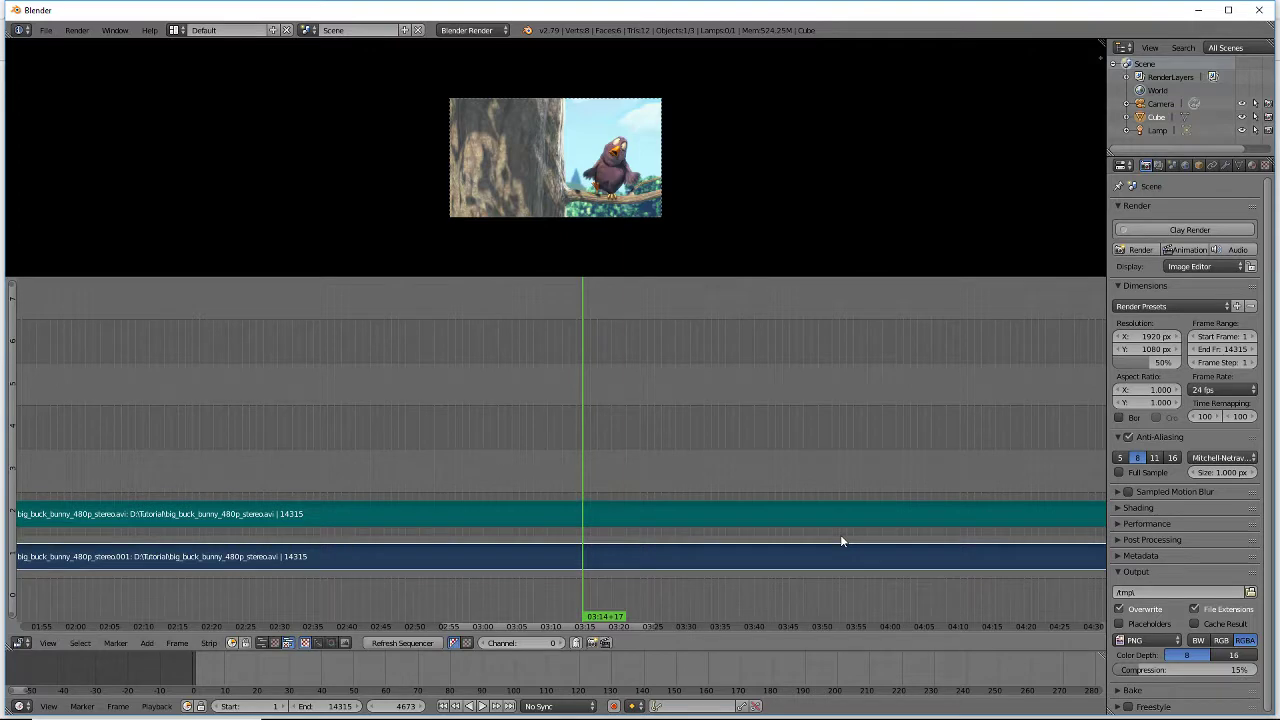
- Return the playhead to the start of the clip at frame 1
left_click(445, 706)
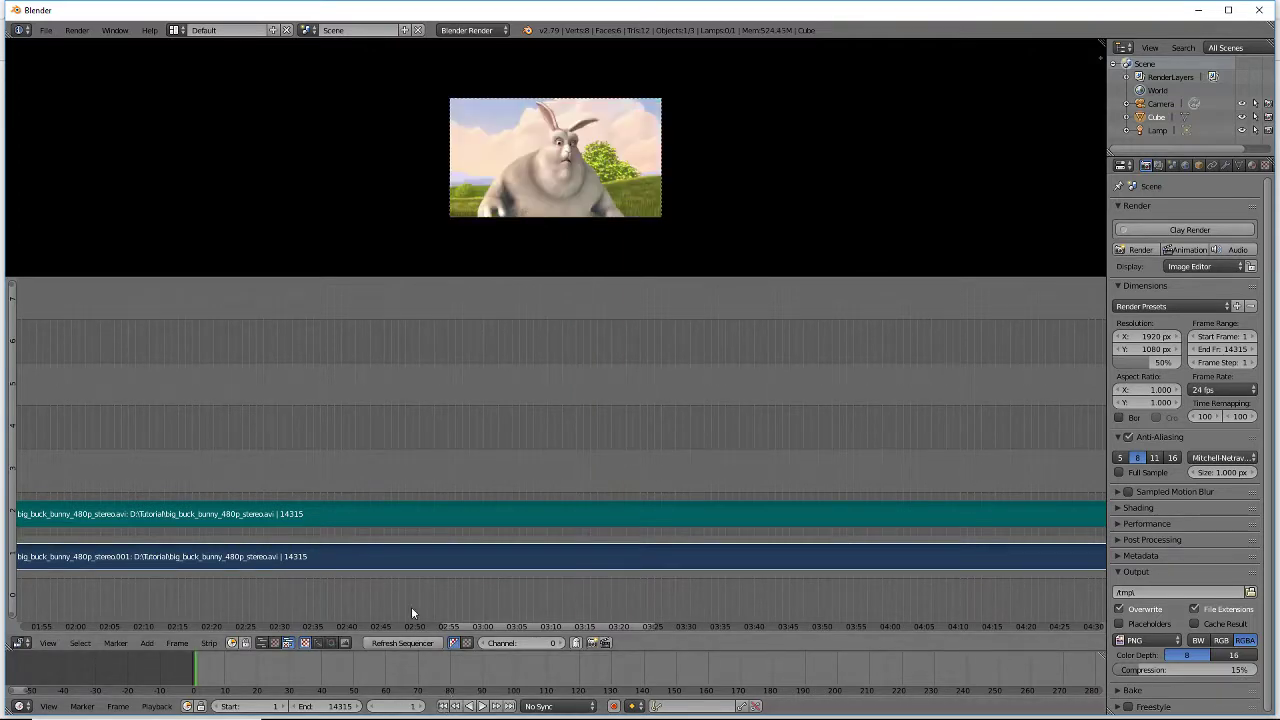
scroll(351, 433, "left", 10, "ctrl")
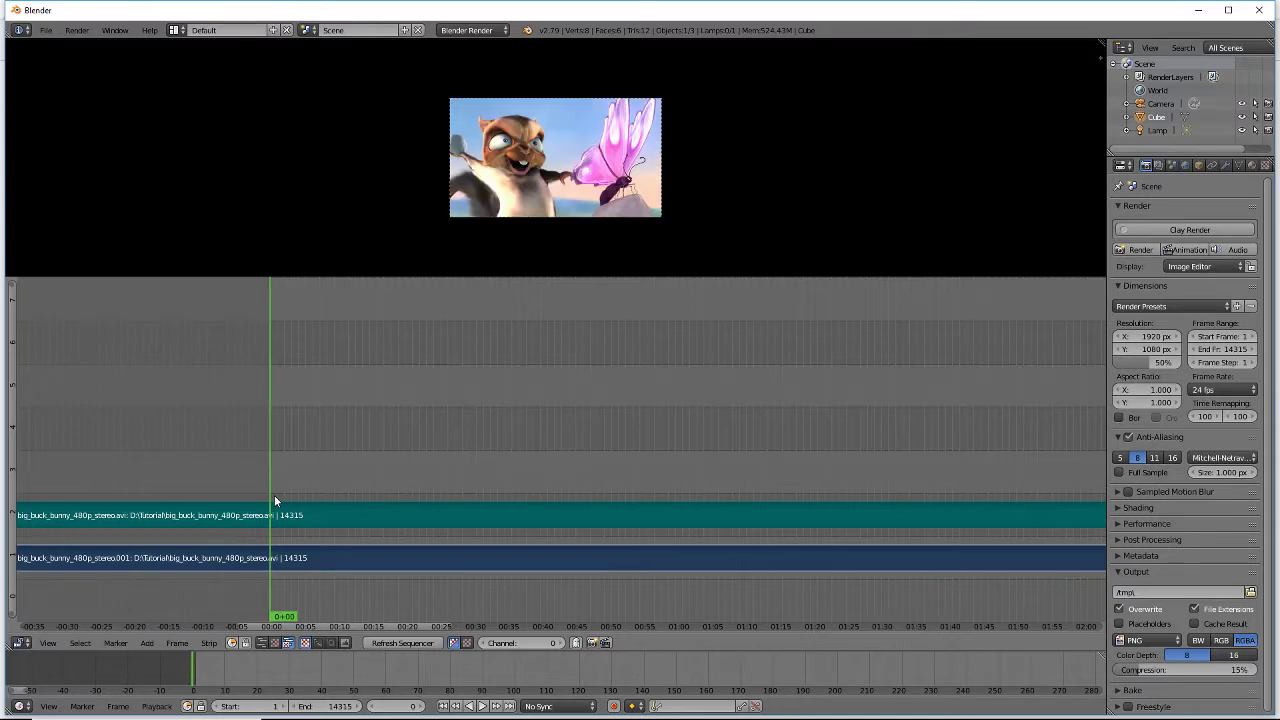
key("Left")
key("Right")
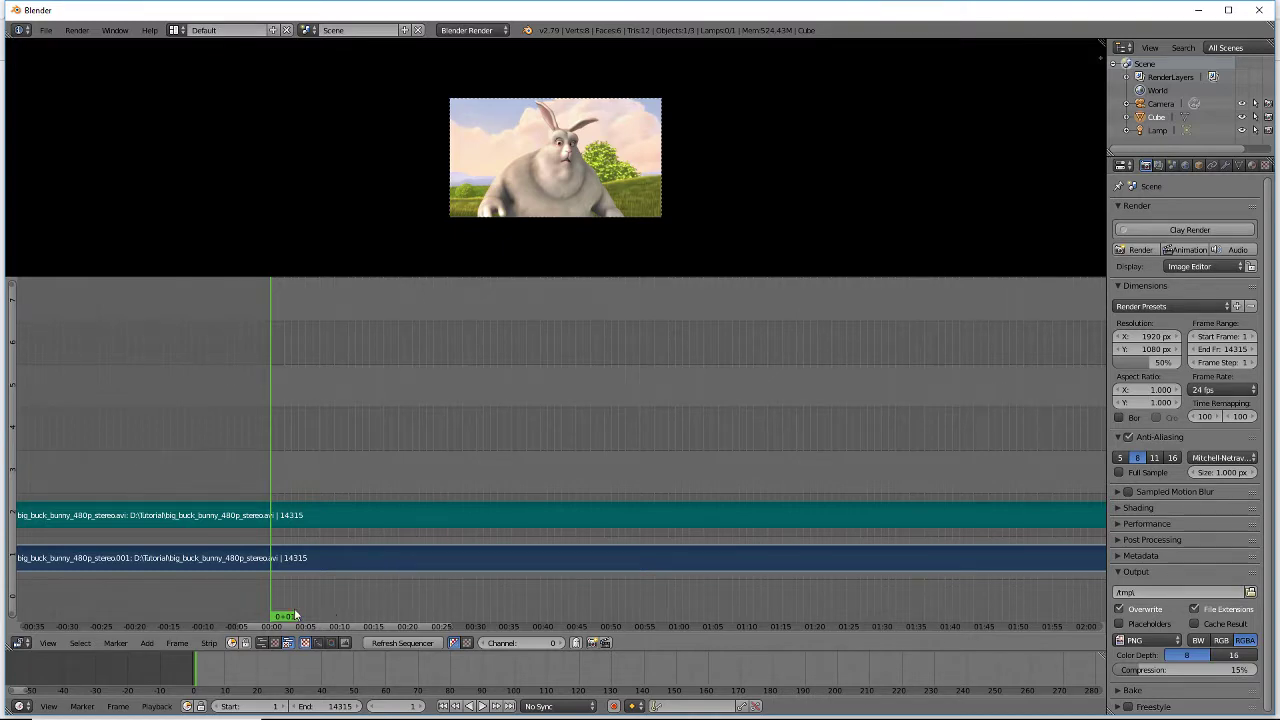
- Zoom into the clip start and scrub to frame 124, where the bunny raises his paws
scroll(358, 569, "up", 4)
middle_click_drag(242, 473, 663, 443)
scroll(571, 443, "up", 2)
scroll(572, 443, "up", 2)
left_click_drag(466, 624, 606, 618)
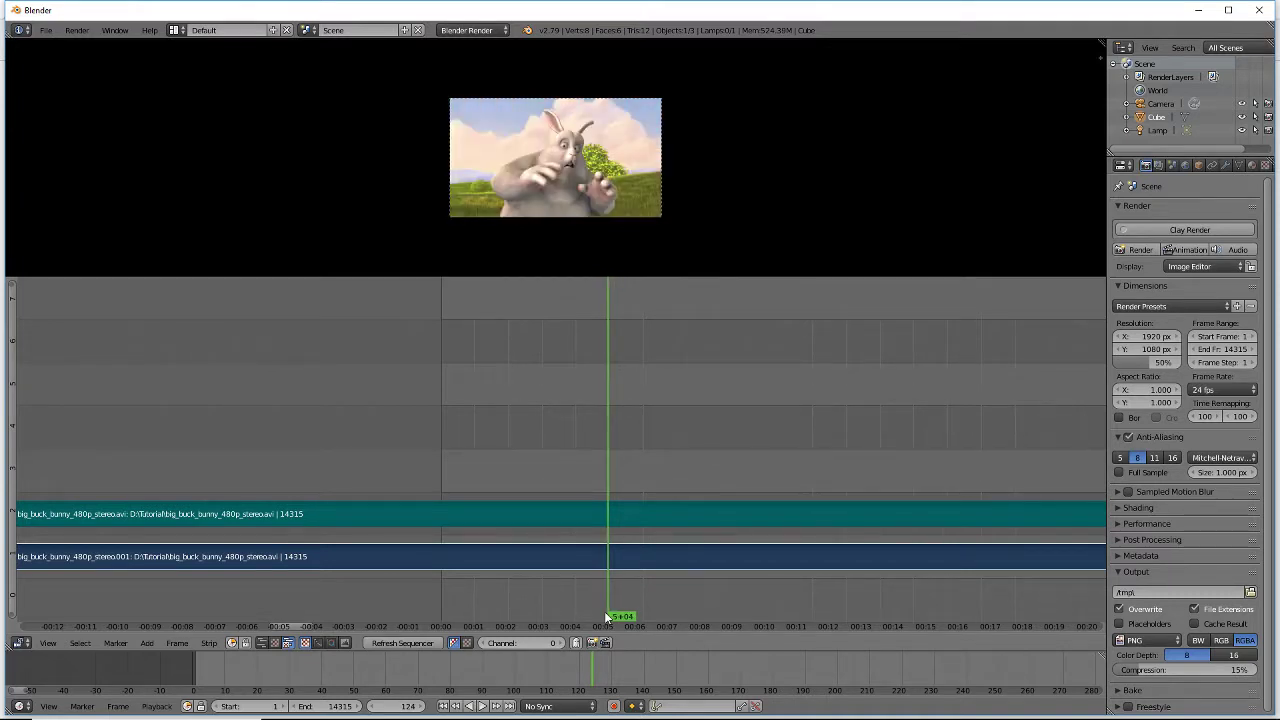
- Set the animation end frame to 124
left_click(314, 705)
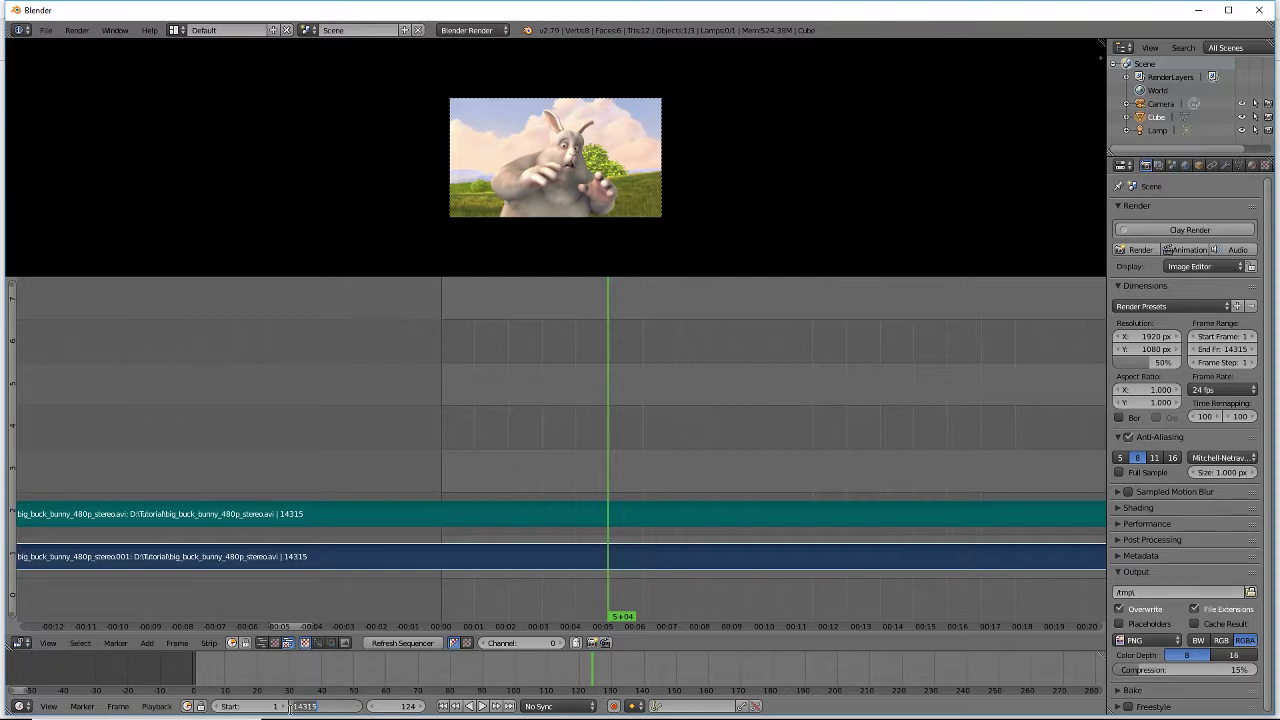
type("124")
key("Return")
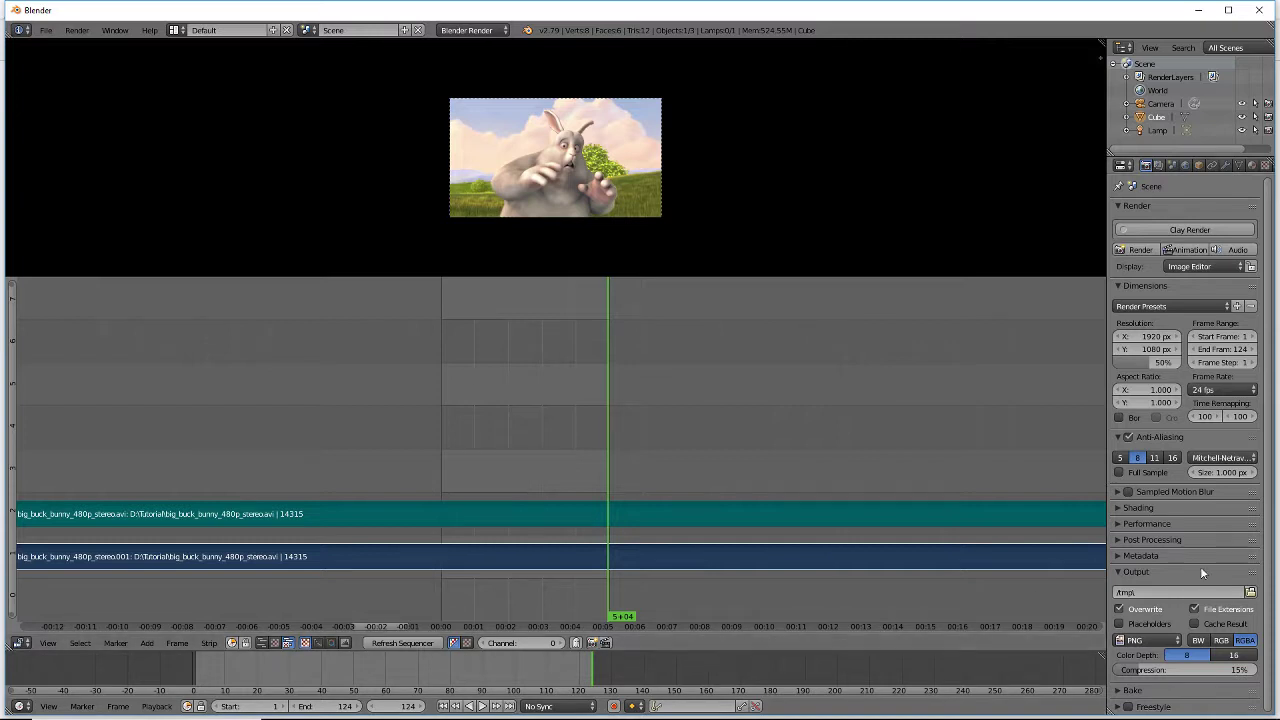
- Render output as JPEG images to D:\Tutorial\GIF\b
left_click(1148, 640)
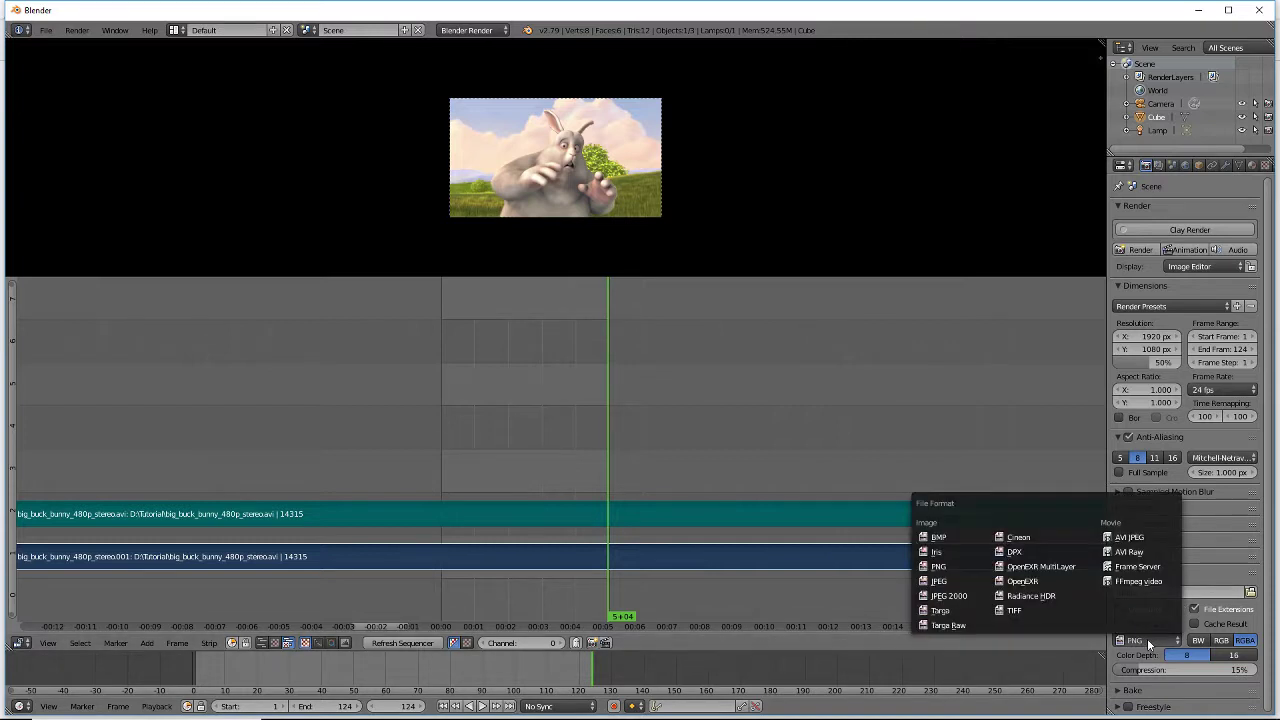
left_click(944, 582)
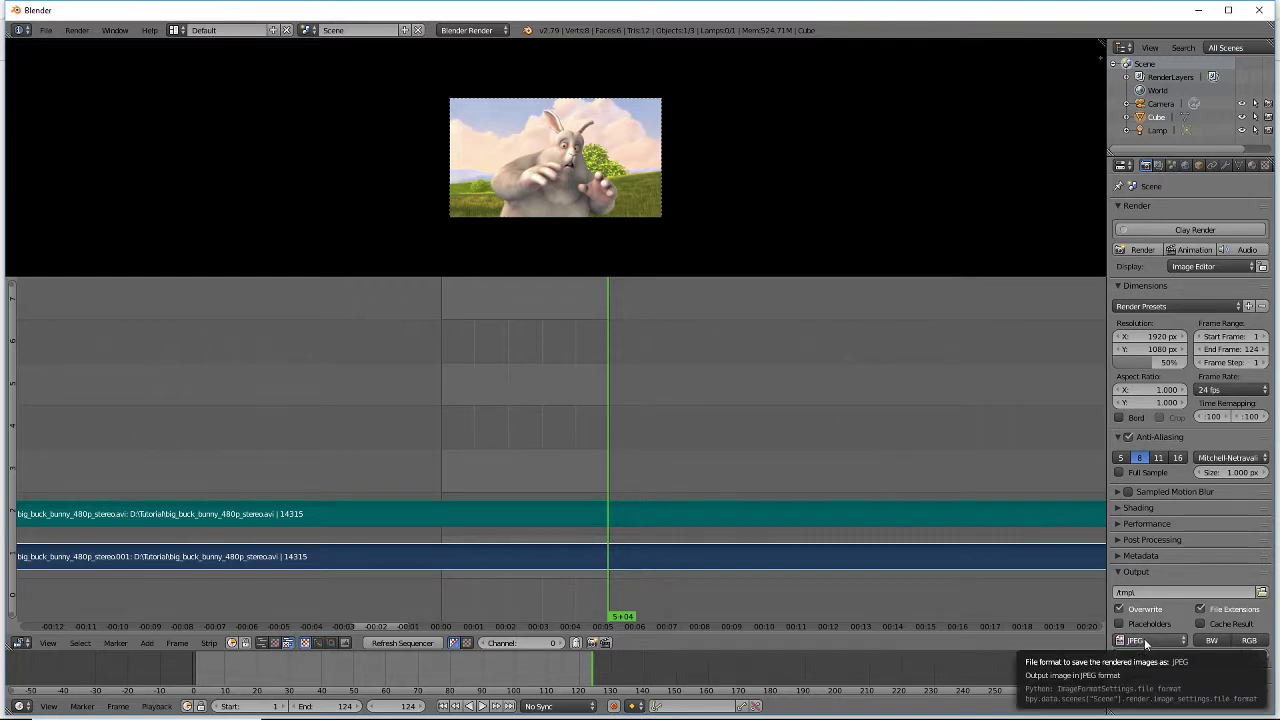
left_click(1262, 592)
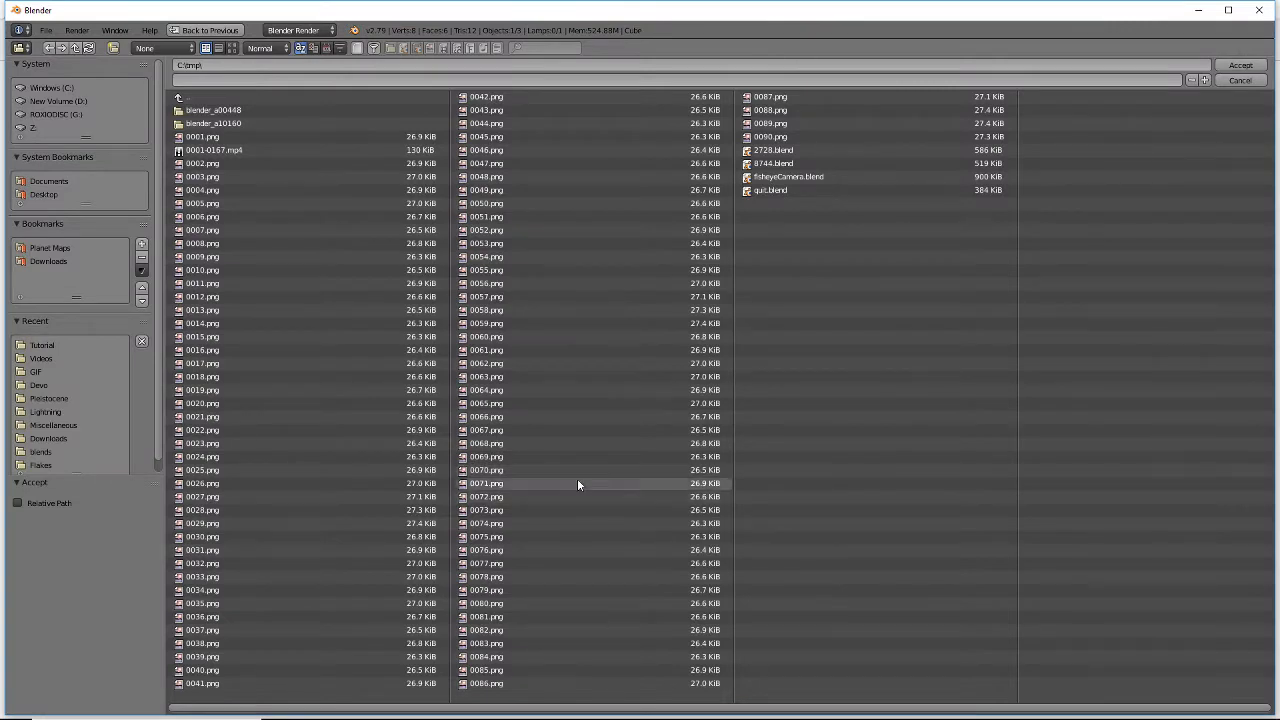
left_click(37, 372)
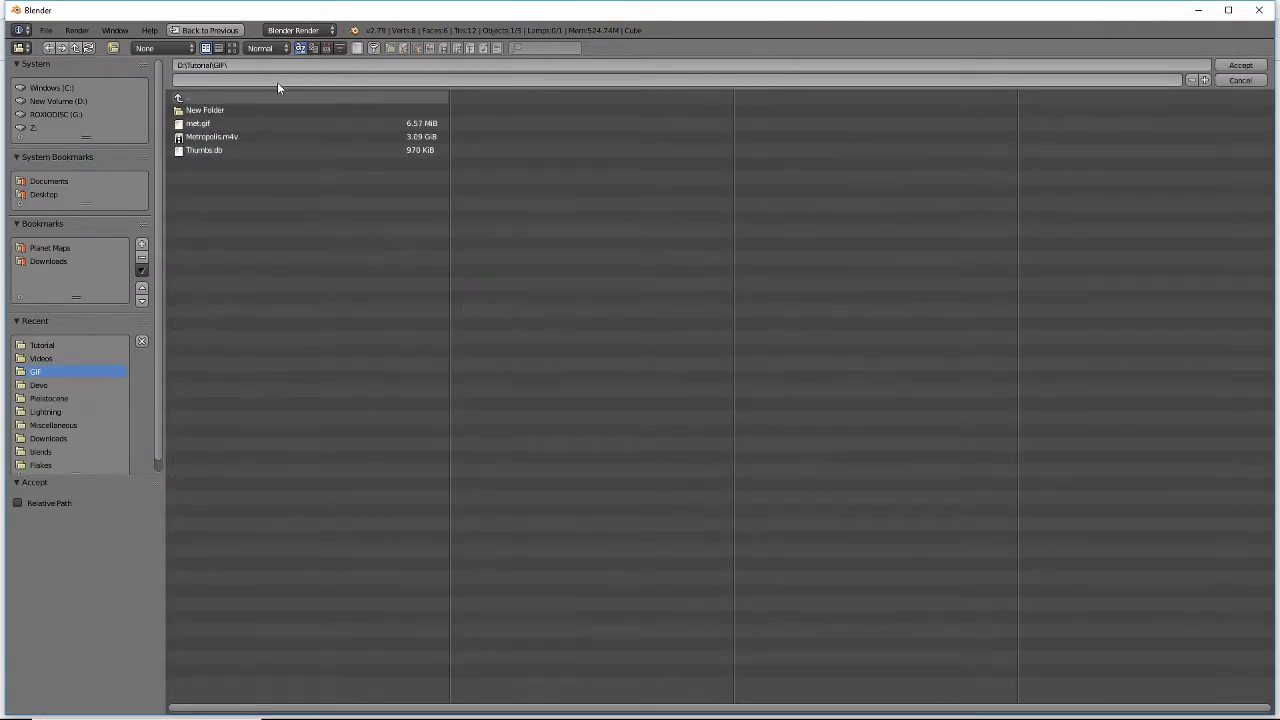
left_click(226, 80)
type("b")
key("Return")
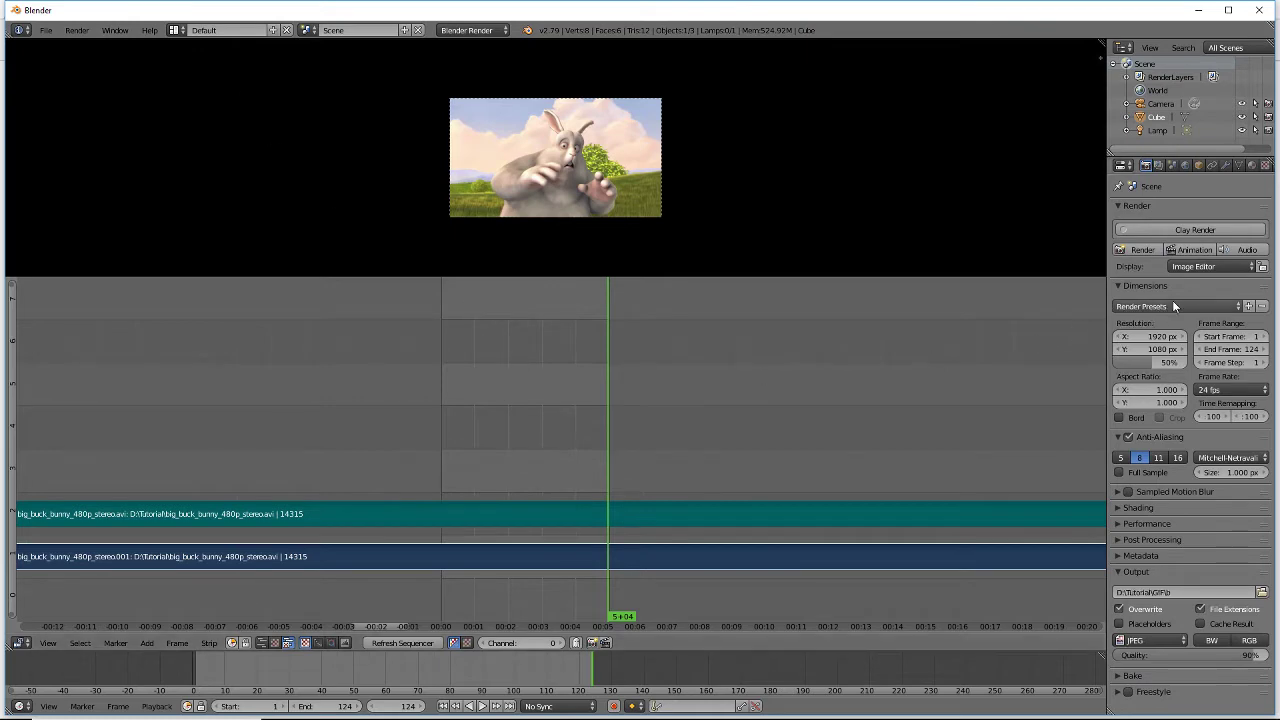
- Render the 124-frame animation, then close Blender
left_click(1189, 252)
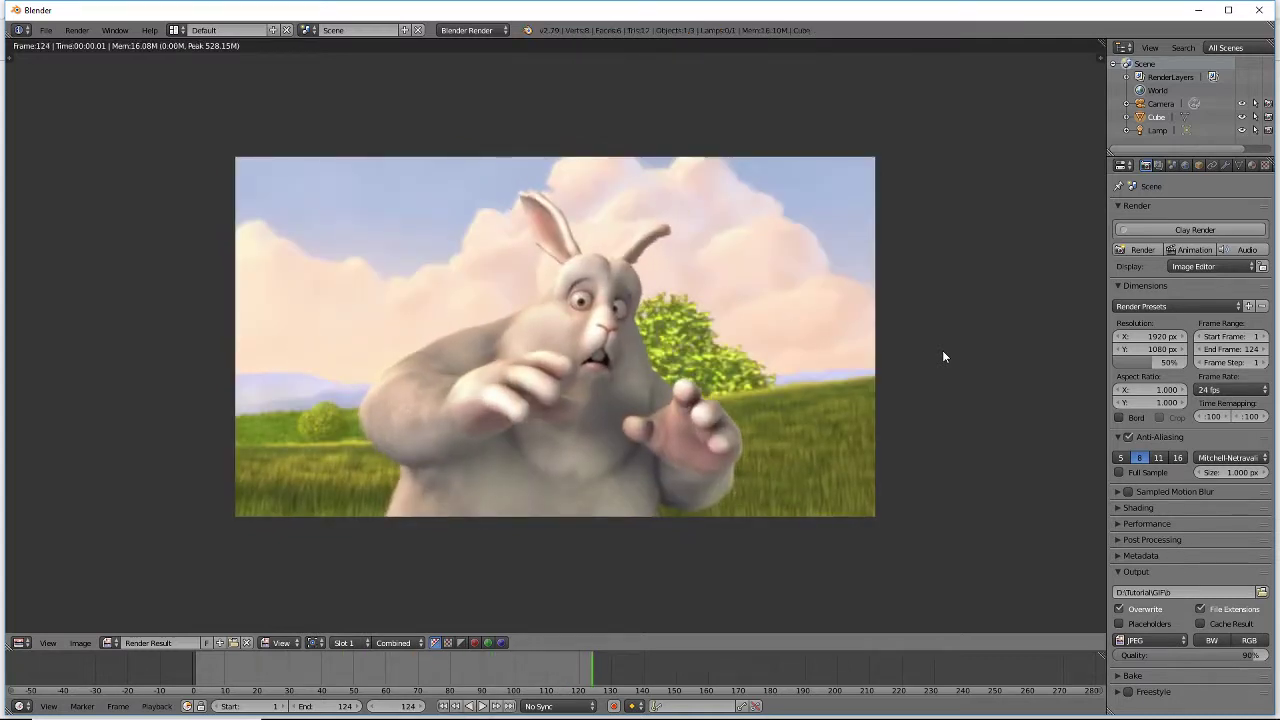
left_click(1259, 12)
- Confirm quitting Blender and page through 'dir *.jpg /p' in Command Prompt
left_click(666, 413)
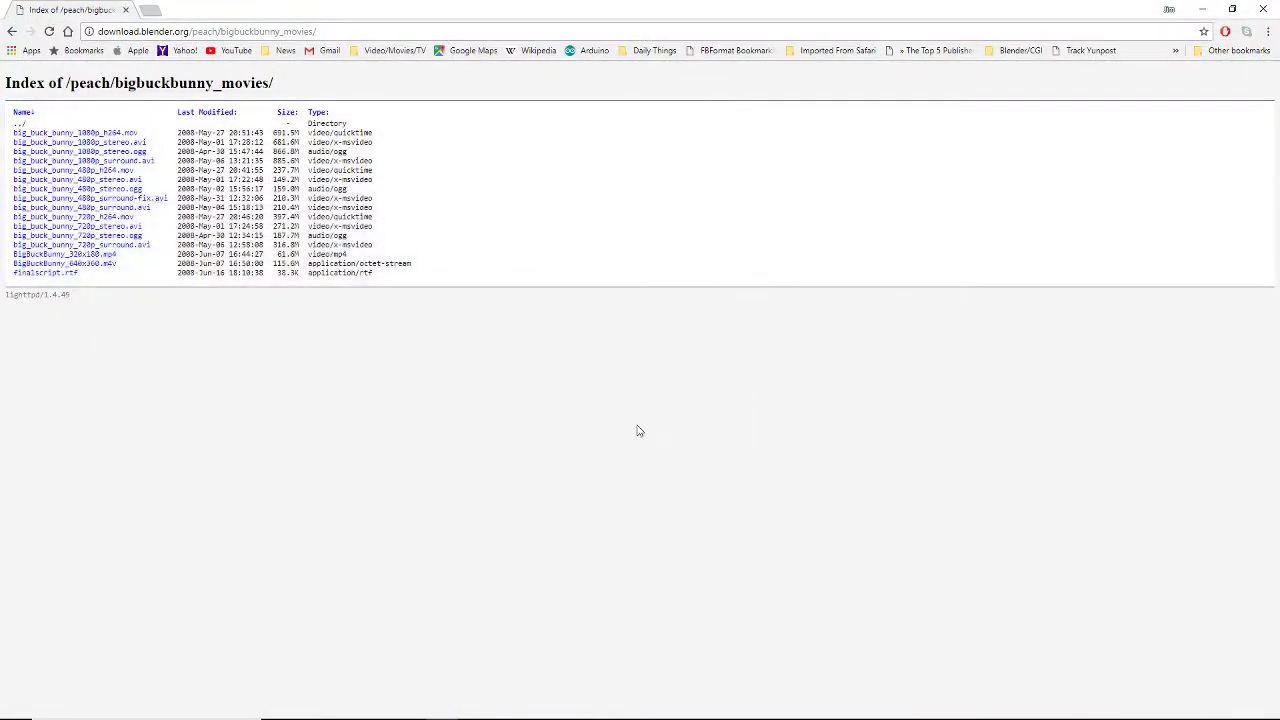
left_click(539, 709)
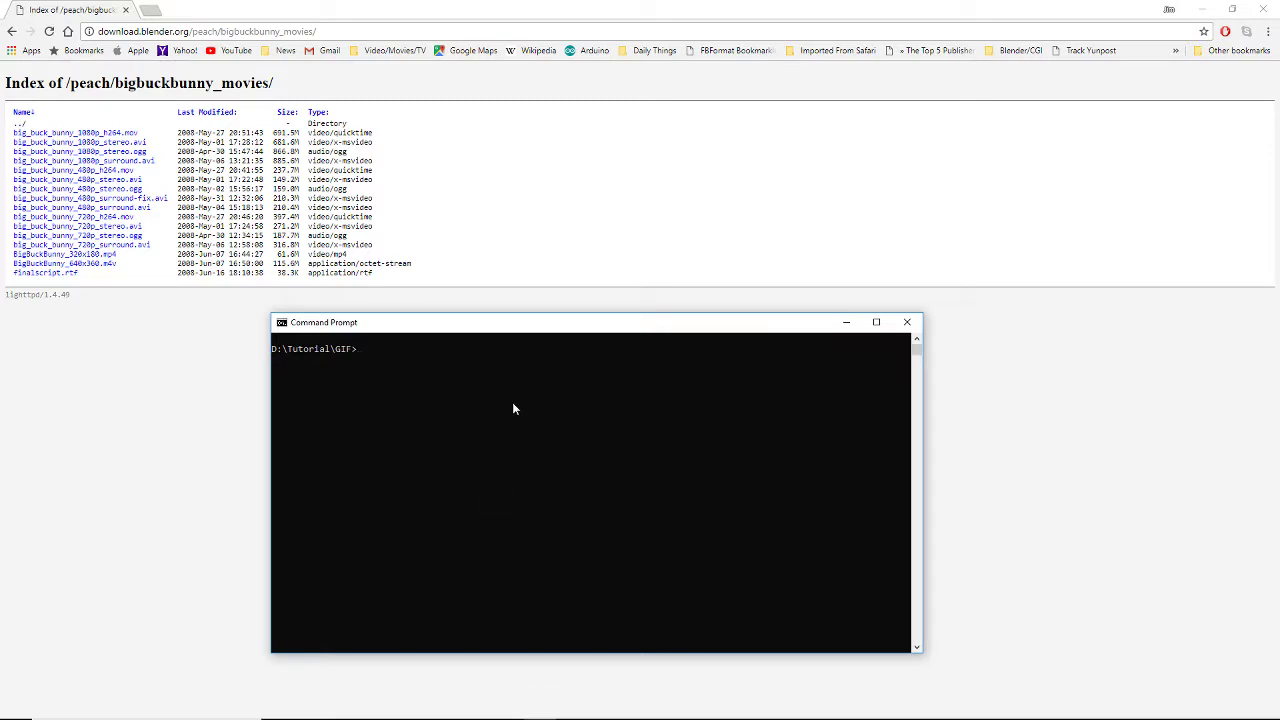
type("dir *.jpg /p")
key("Return")
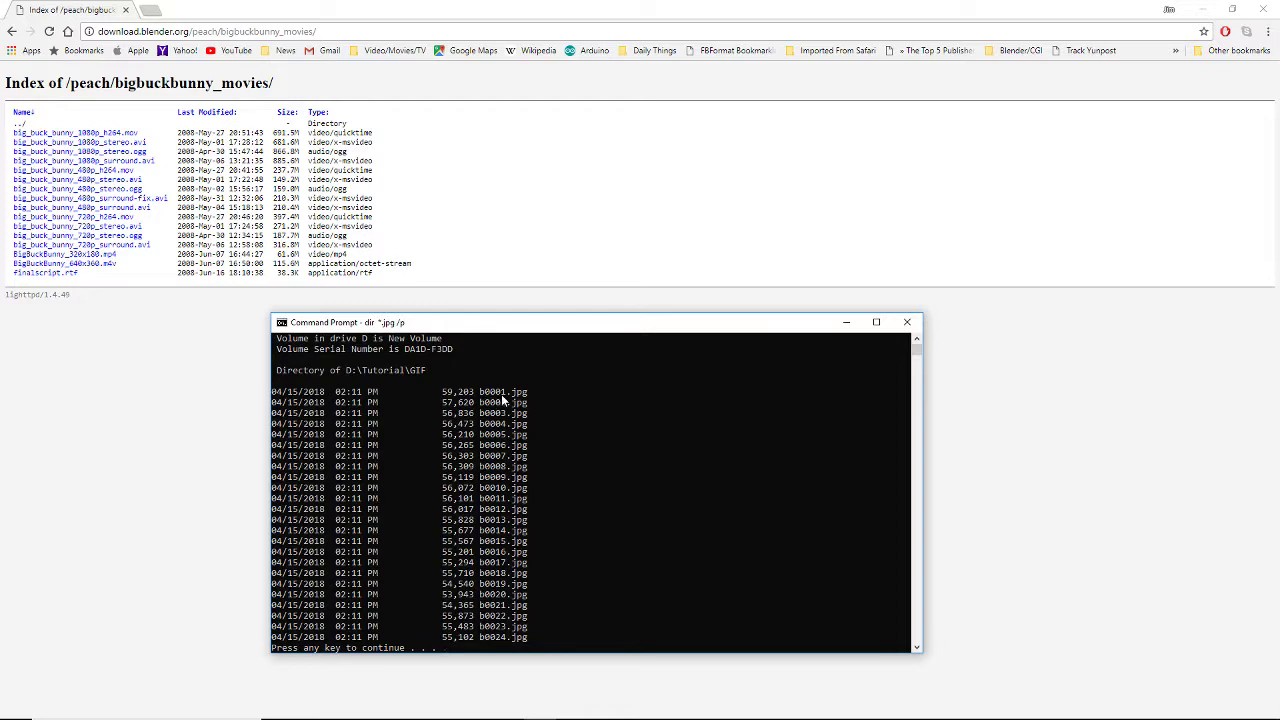
key("space")
key("space")
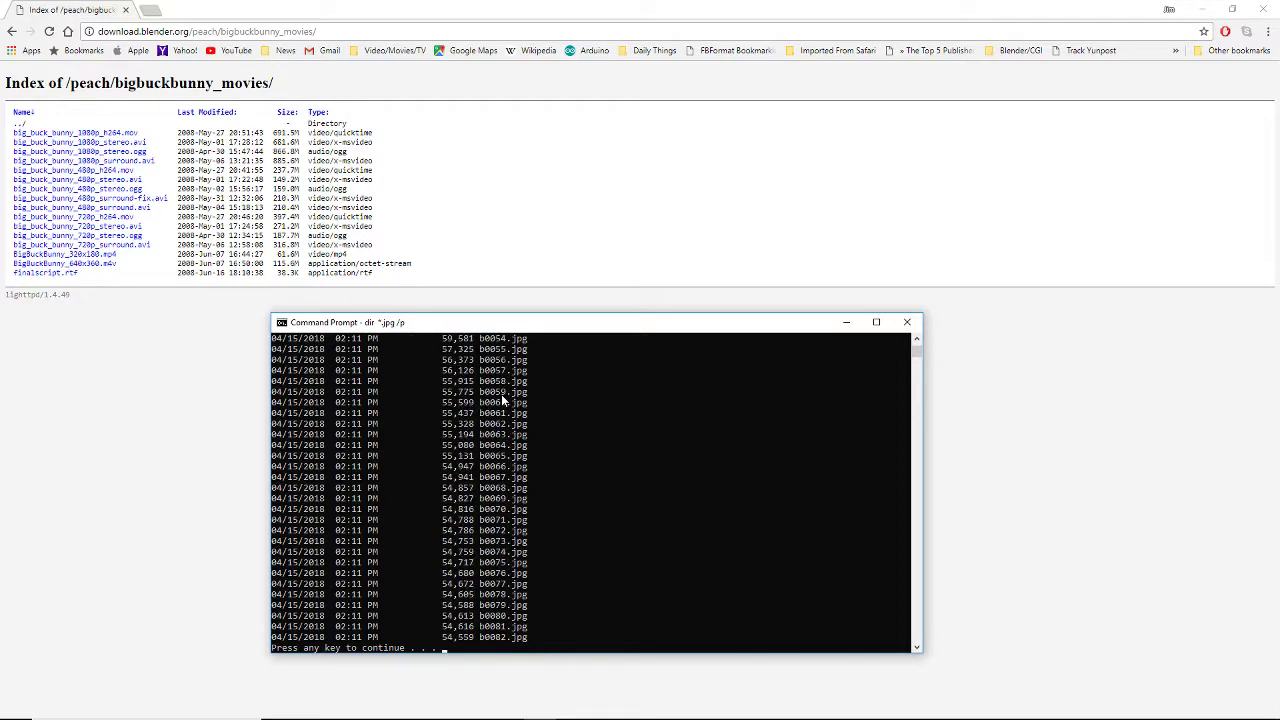
key("space")
key("space")
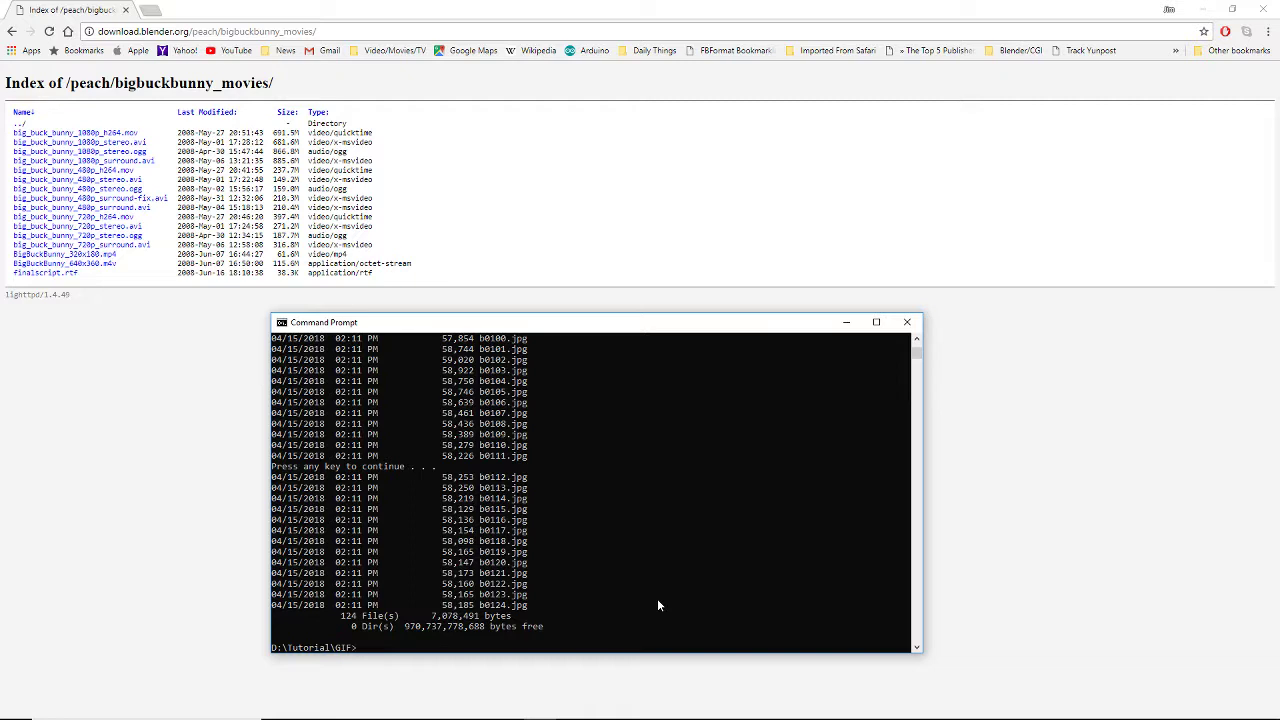
- Type the ffmpeg palettegen command: input b%04d.jpg, filter "fps=15,scale=320:-1:flags=lanczos,palettegen", -y, output palette.png
type("ffmpeg -i b%04d.jpg")
type("-v warning -vf")
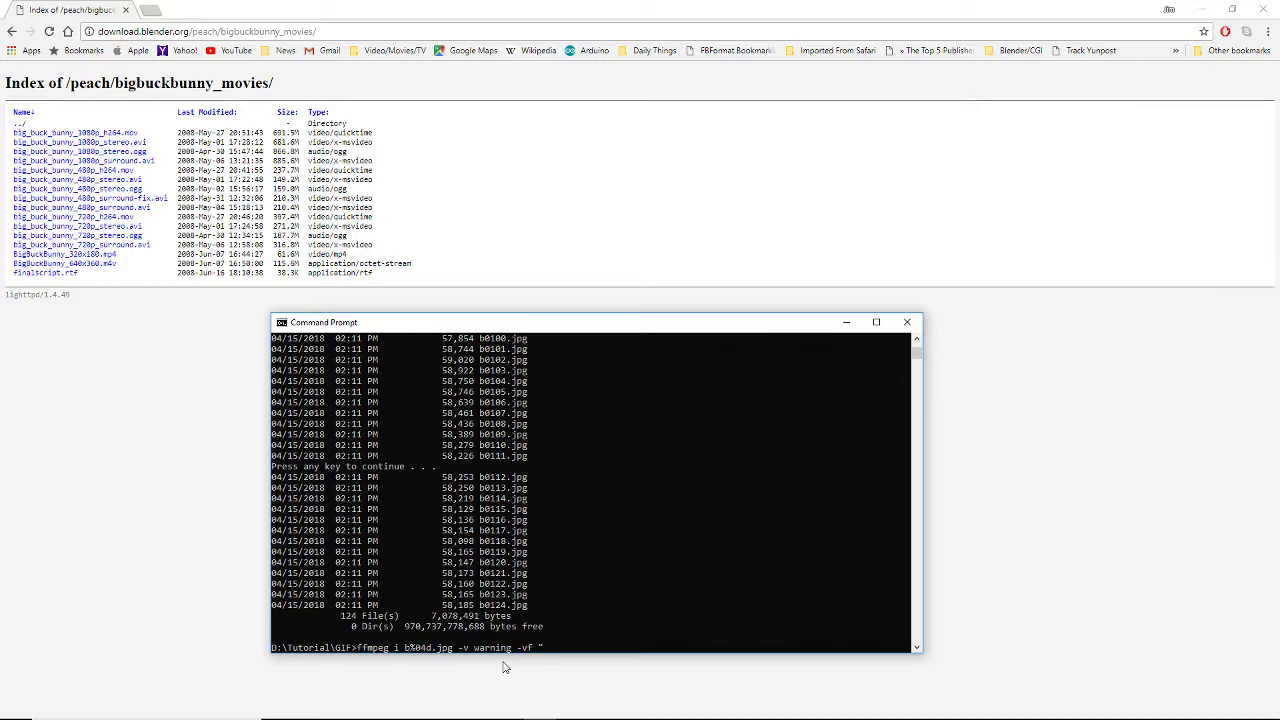
type(" \"fps=15")
type(",scale=320:-1")
type(":flags=lanczos")
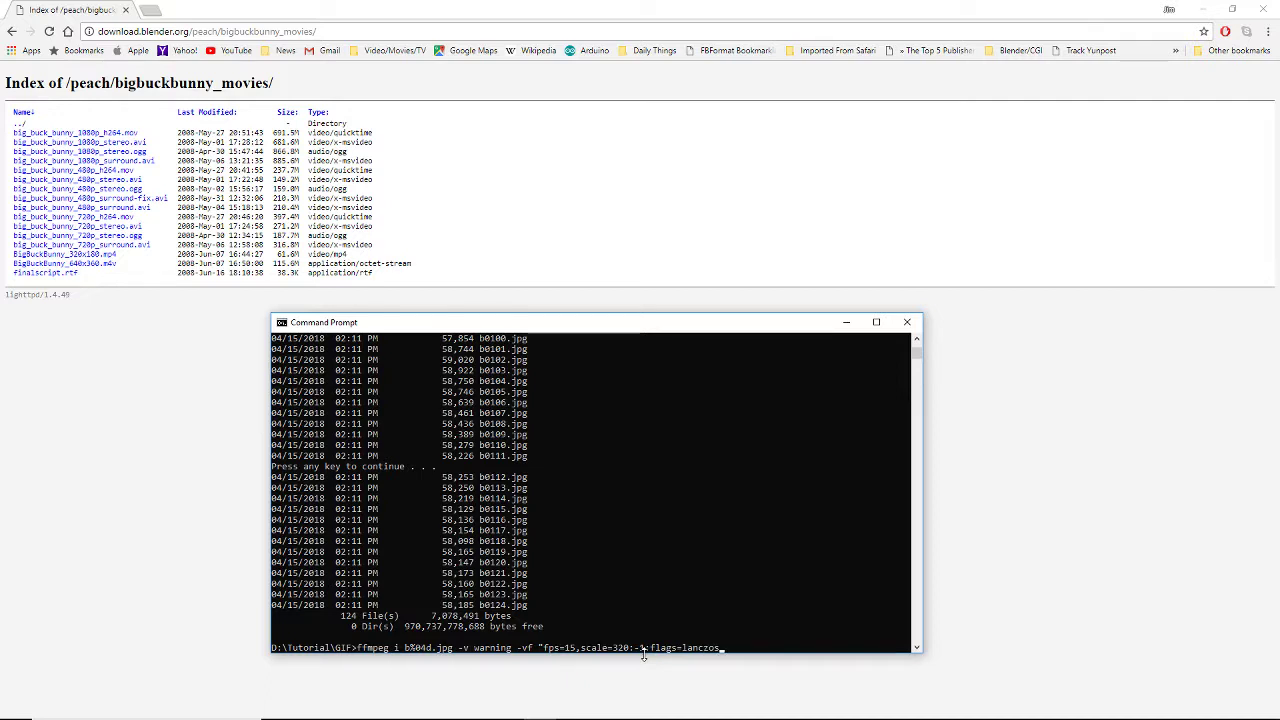
type(",palettegen\" -y")
type("pa")
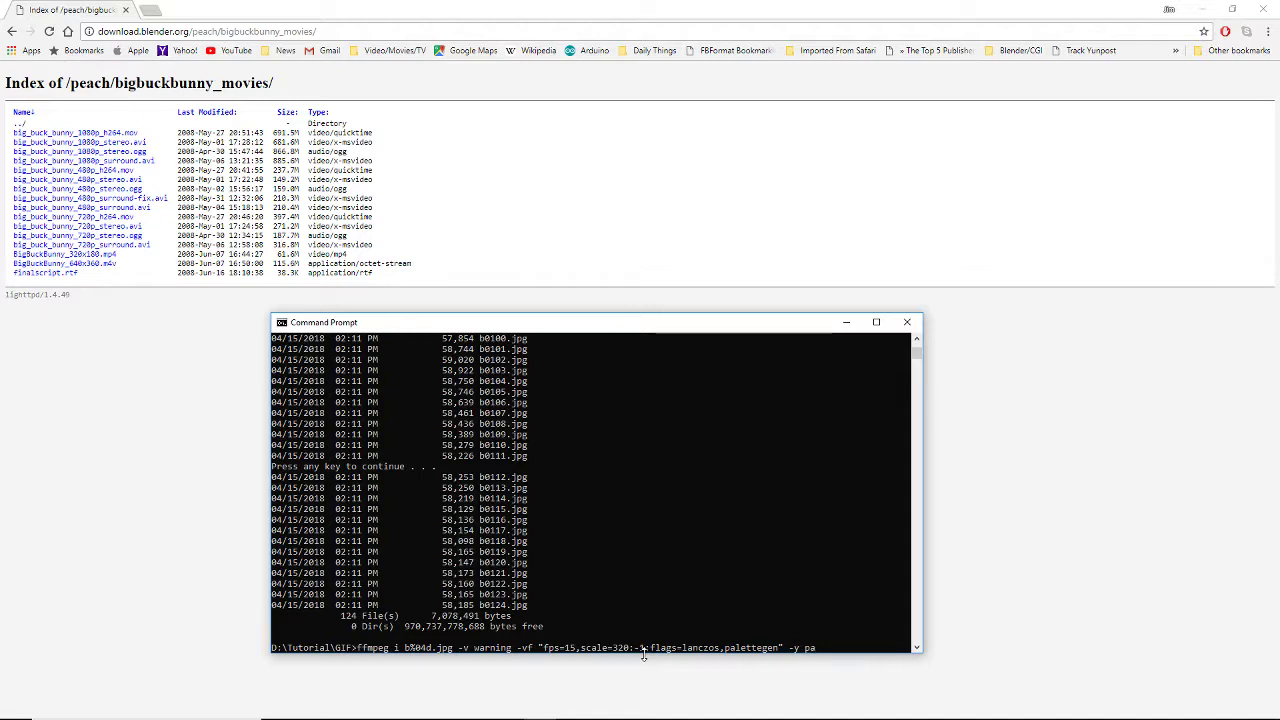
type("lette.png")
- Run the palette command, then add the missing hyphen before i and rerun it to generate palette.png
key("Return")
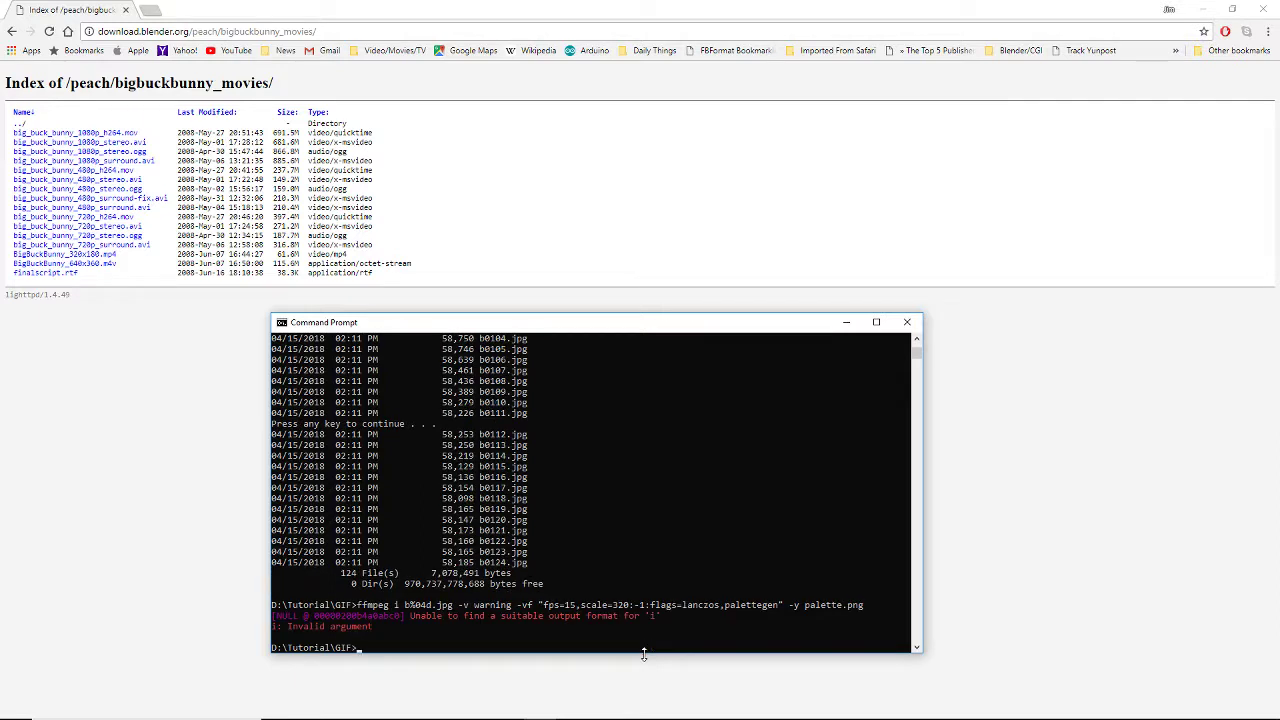
key("Up")
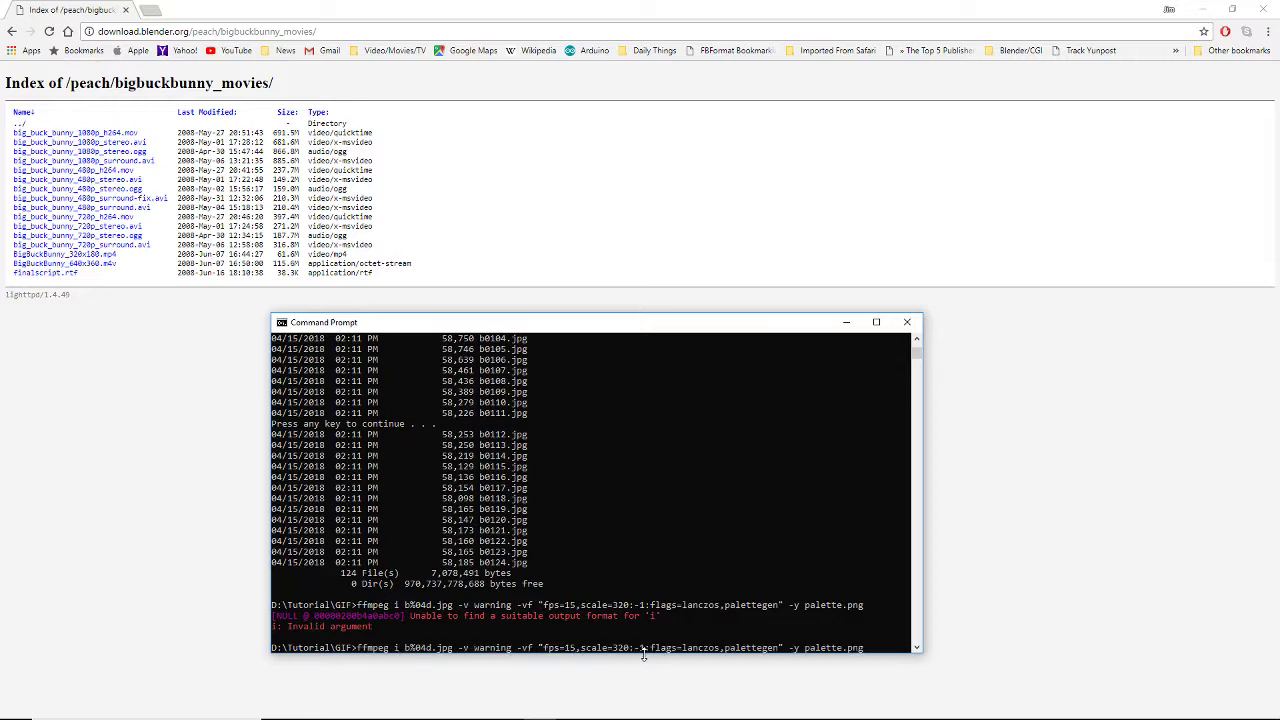
type("-")
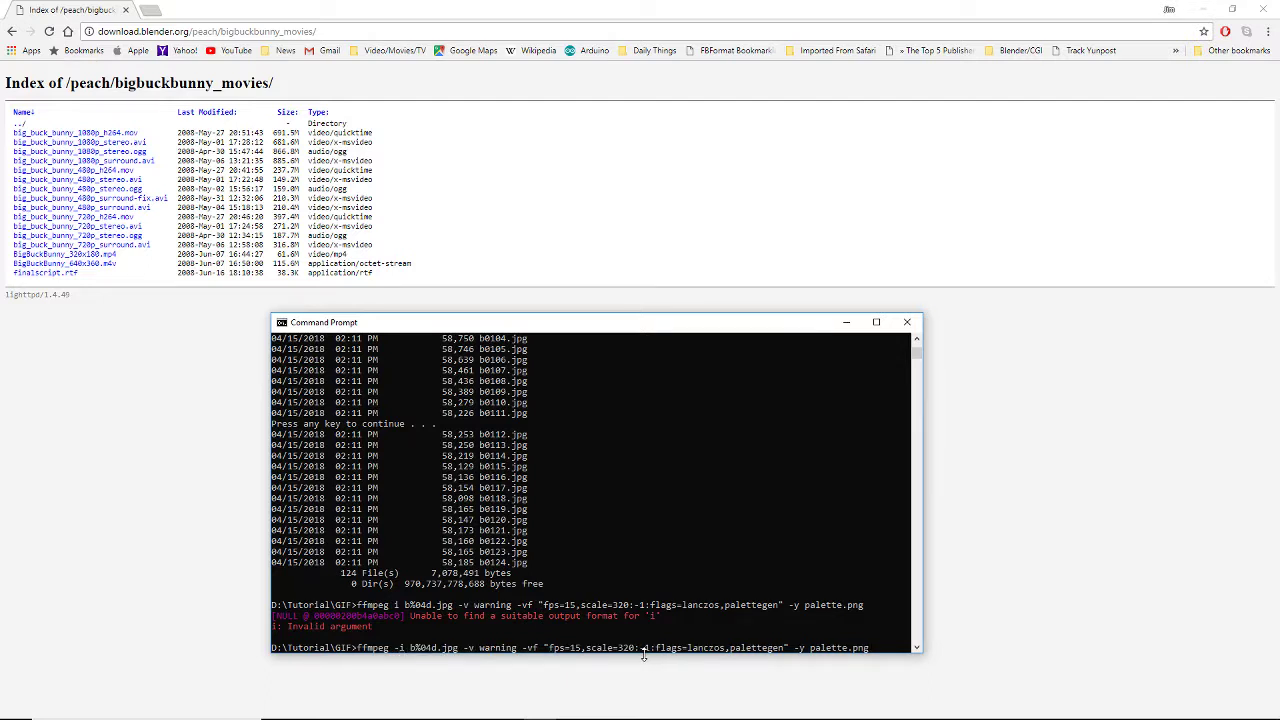
key("Return")
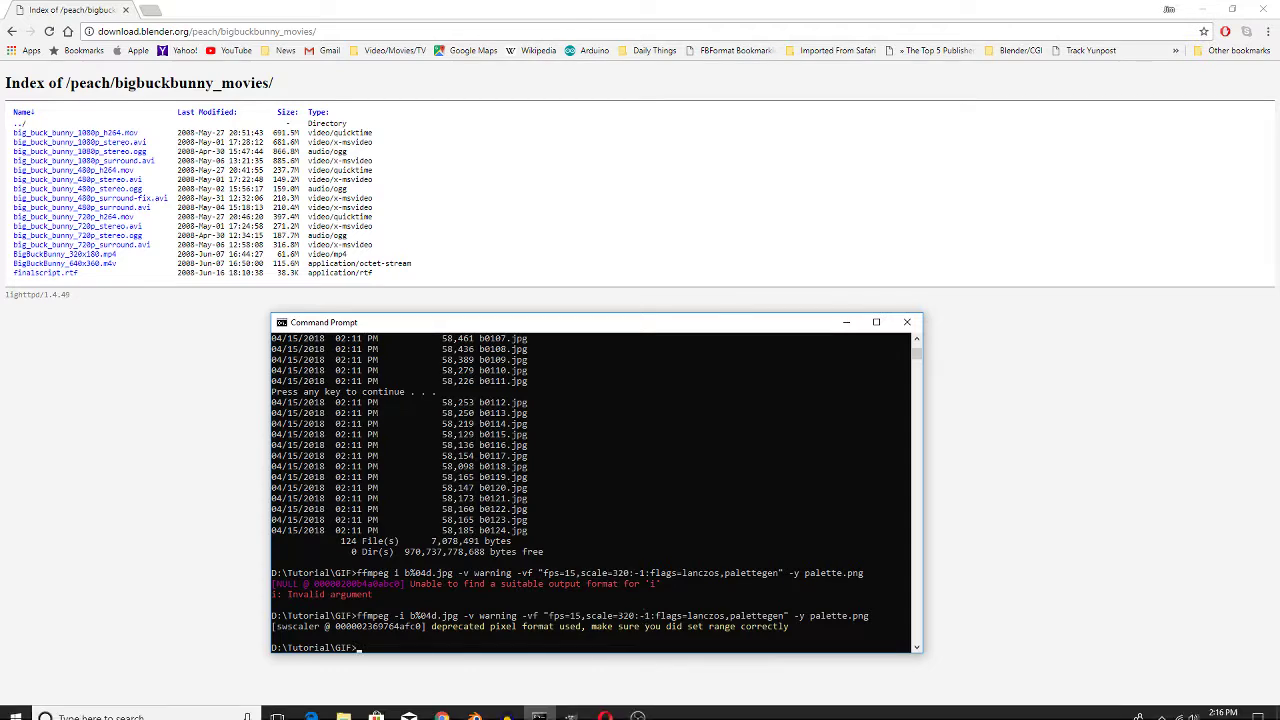
left_click(571, 710)
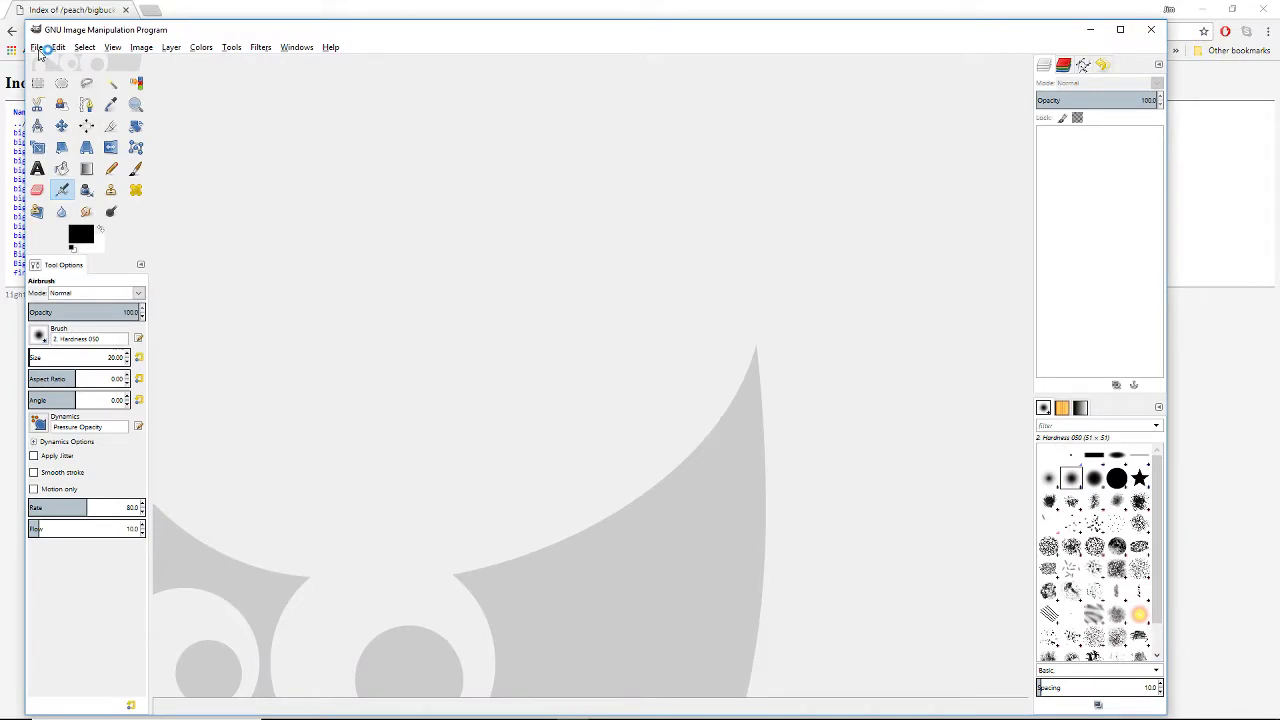
left_click(38, 47)
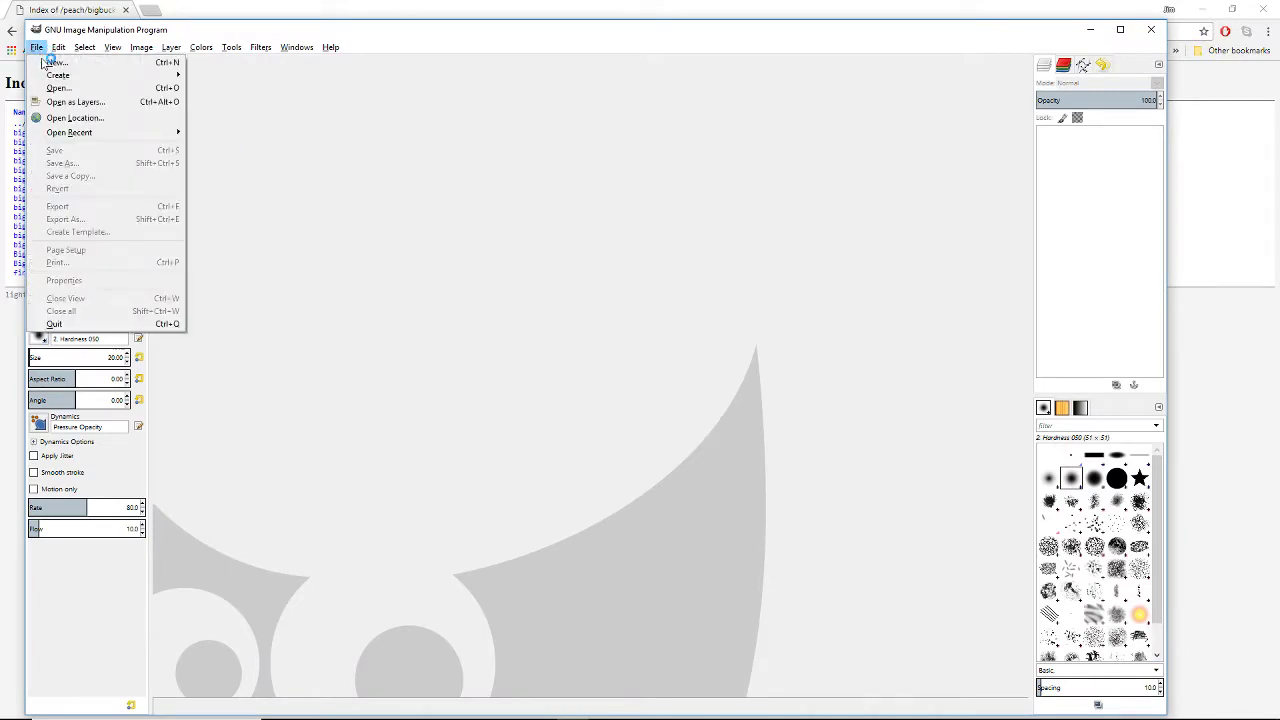
left_click(58, 88)
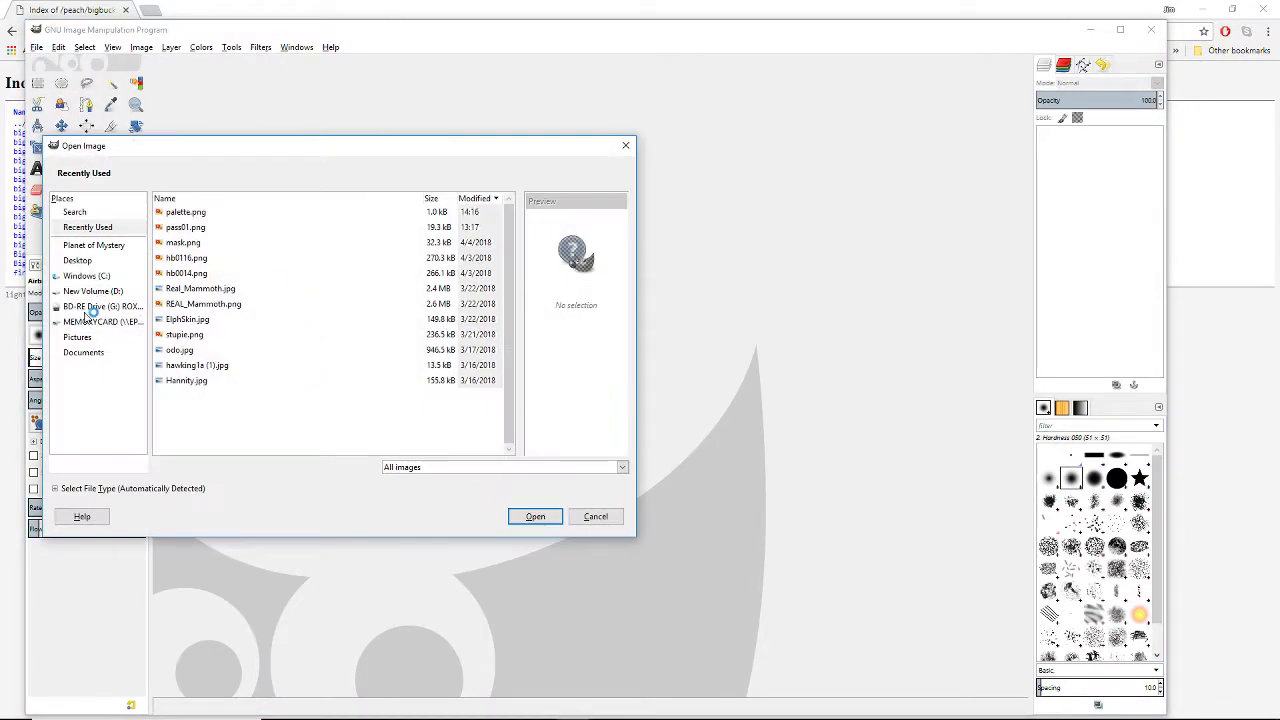
left_click(91, 293)
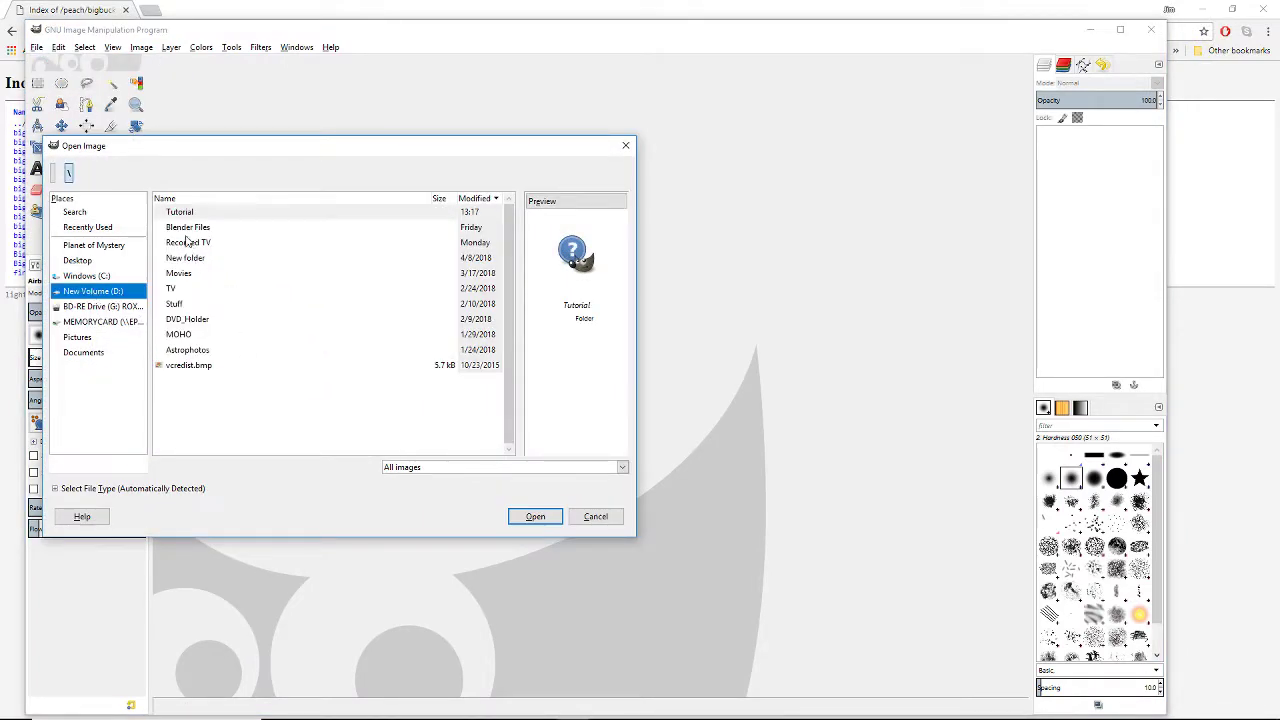
key("Tab")
key("Return")
key("Return")
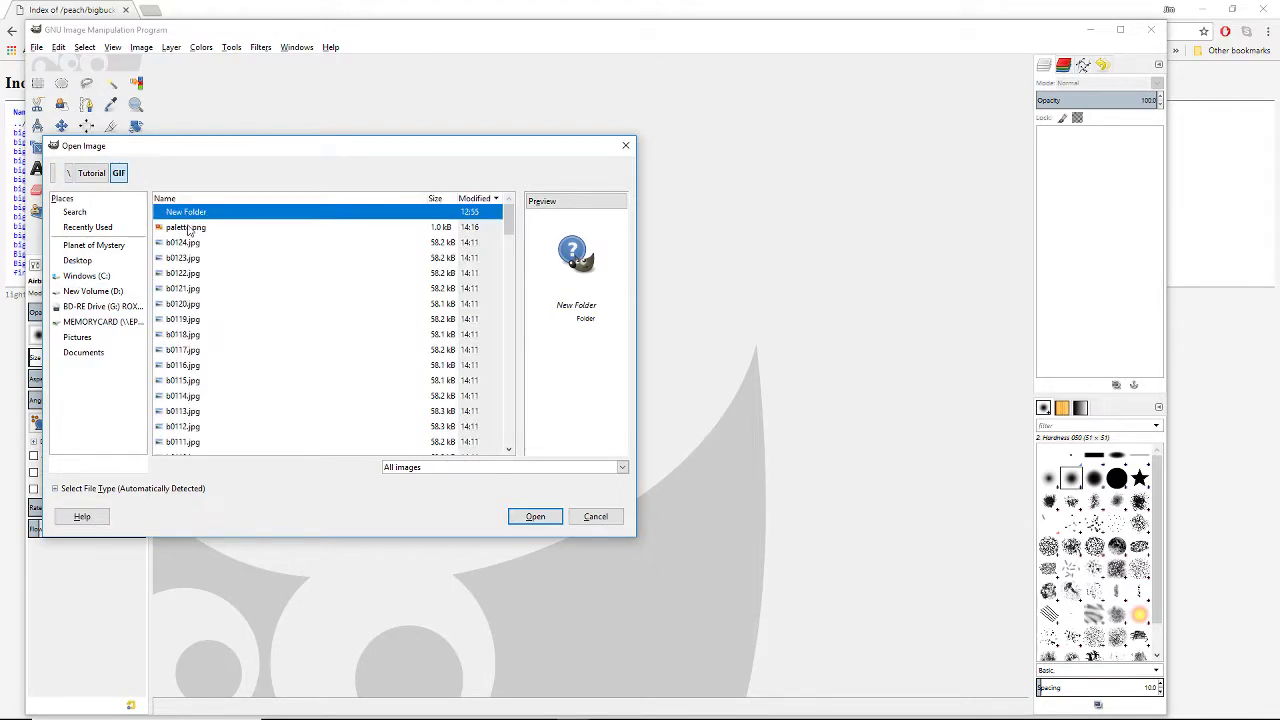
double_click(189, 228)
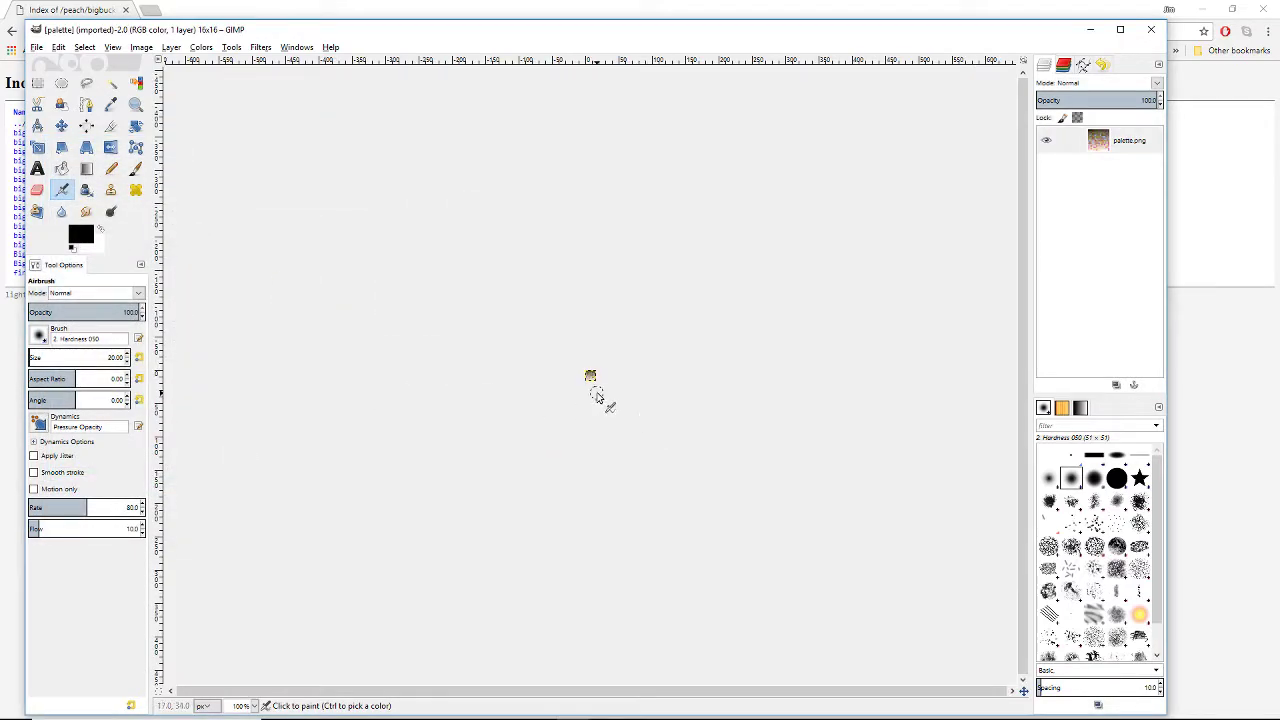
scroll(595, 396, "up", 3, "ctrl")
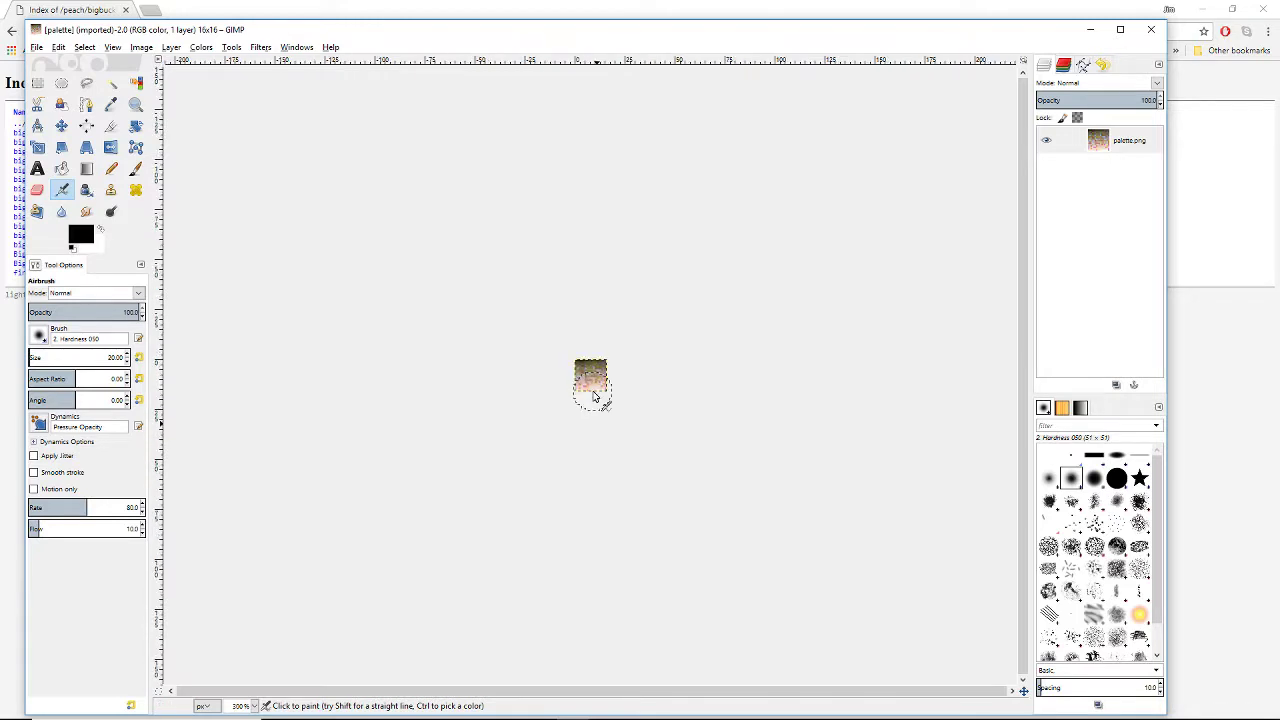
scroll(595, 397, "up", 7, "ctrl")
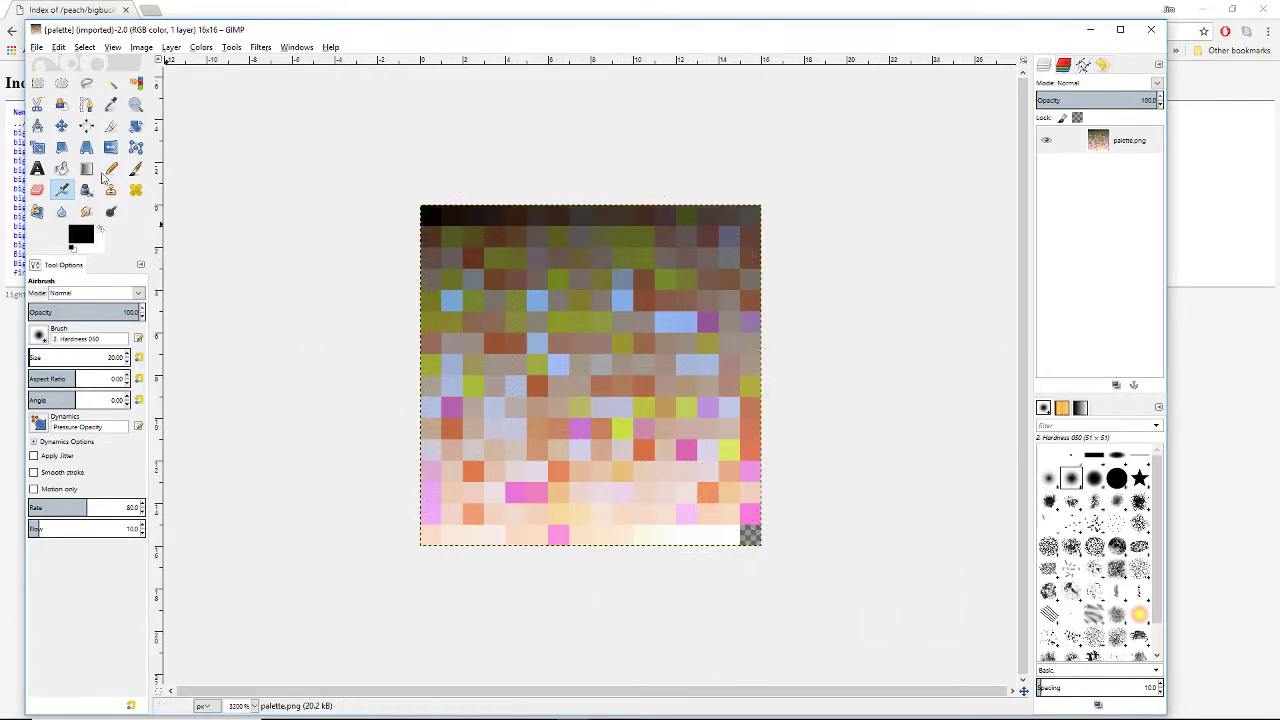
key("r")
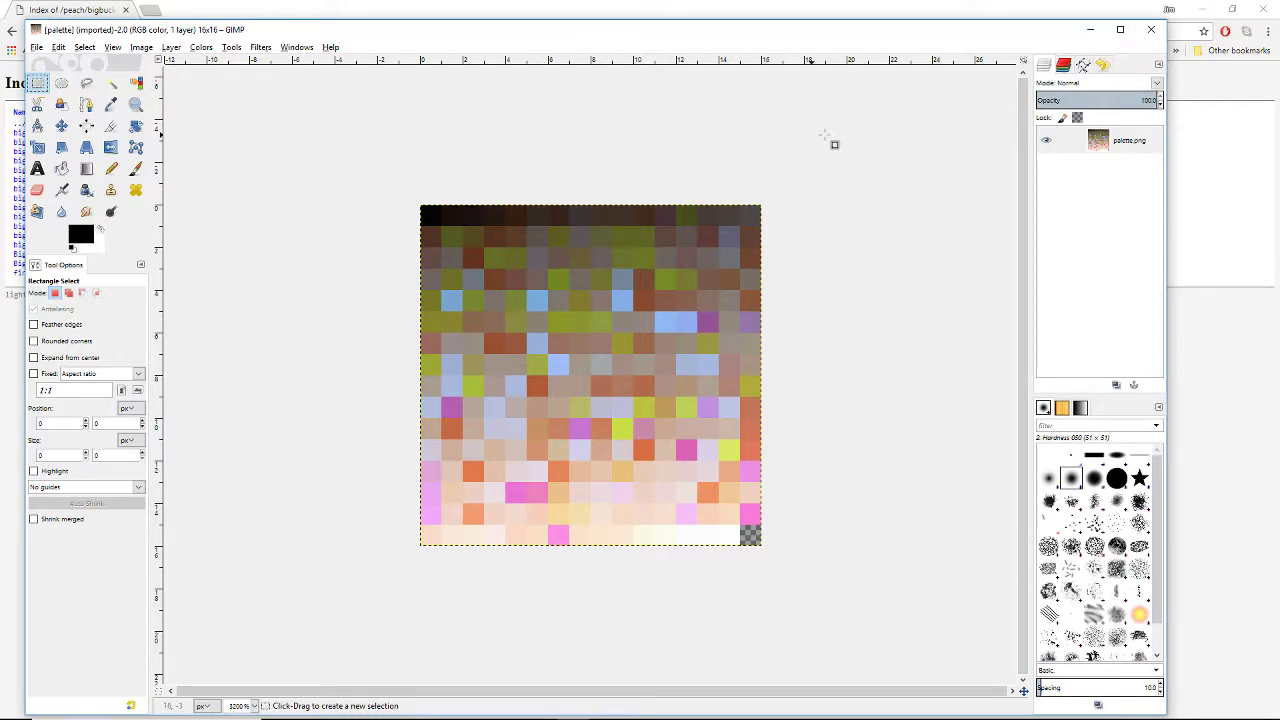
left_click(1151, 29)
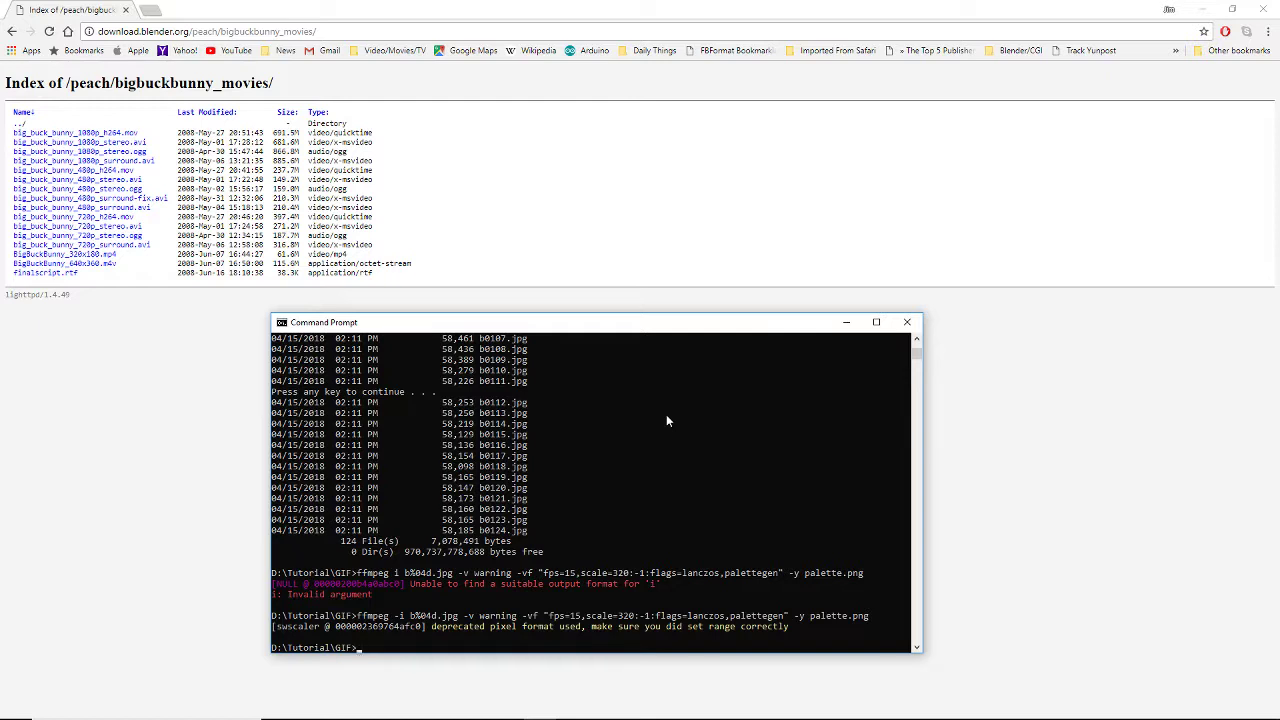
- Start a new ffmpeg command with inputs b%04d.jpg and palette.png, plus -v warning -lavfi
type("ffmp")
key("BackSpace")
type("g -i b%04d.jpg")
type("-i palette.png -v warning")
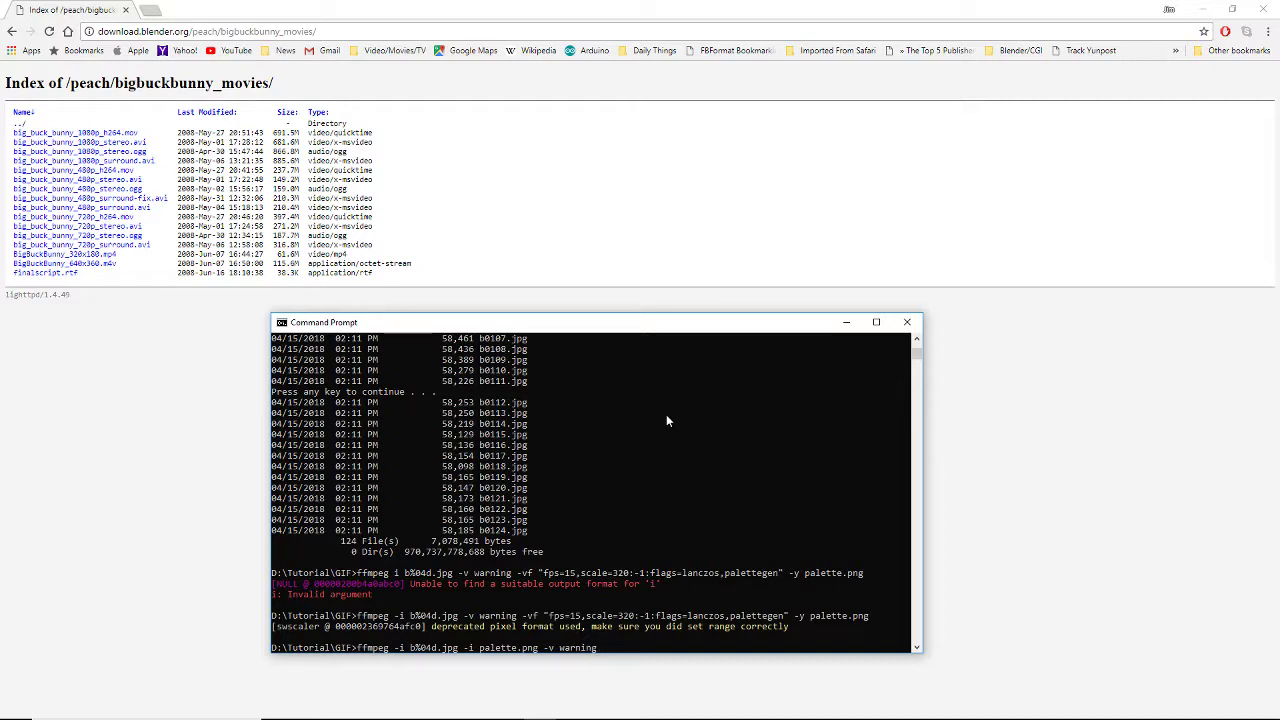
type(" -")
type("l")
type("avfi")
- Add the filter "fps=15,scale=320:-1:flags=lanczos [x]; [x][1:v] paletteuse" with -y and output bbb.gif
type("\"fps=15,scale=320:")
type("-1:f")
type("gs=lancz")
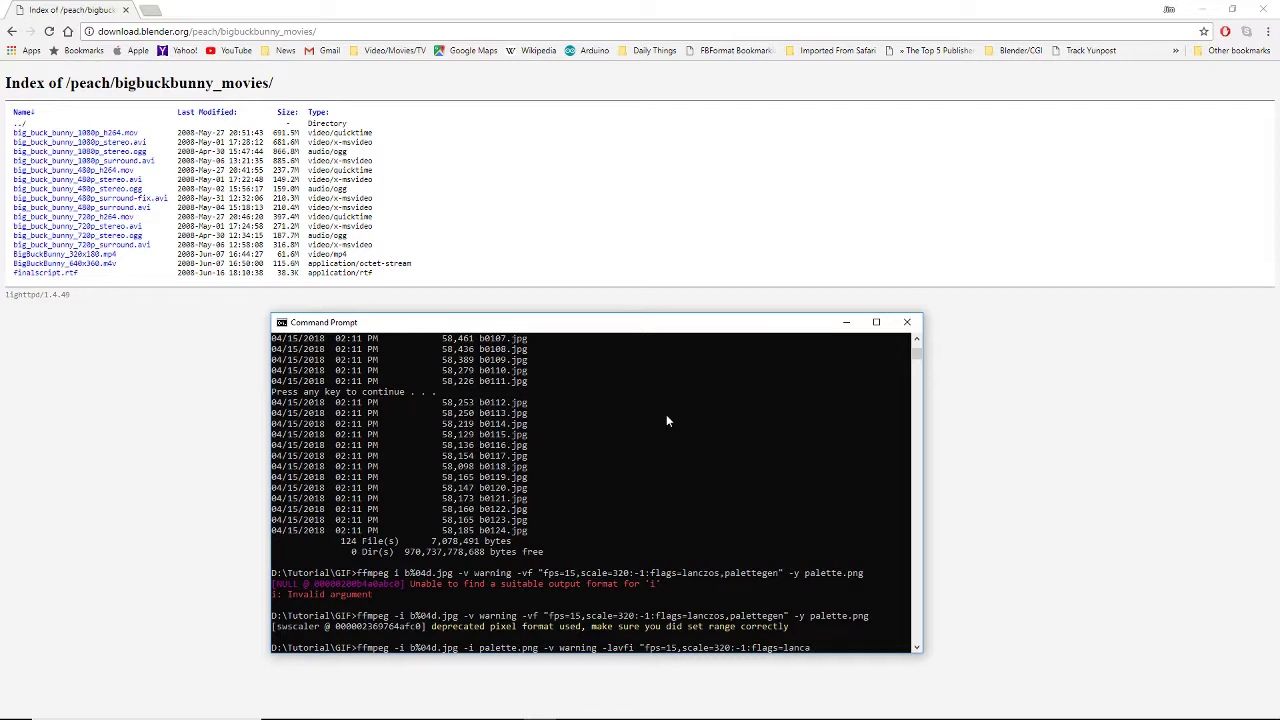
key("BackSpace")
type("z")
type("os")
type(" [x")
type("]; [")
type("x")
type("]")
type("[1")
type(":v")
type("]")
type(" pal")
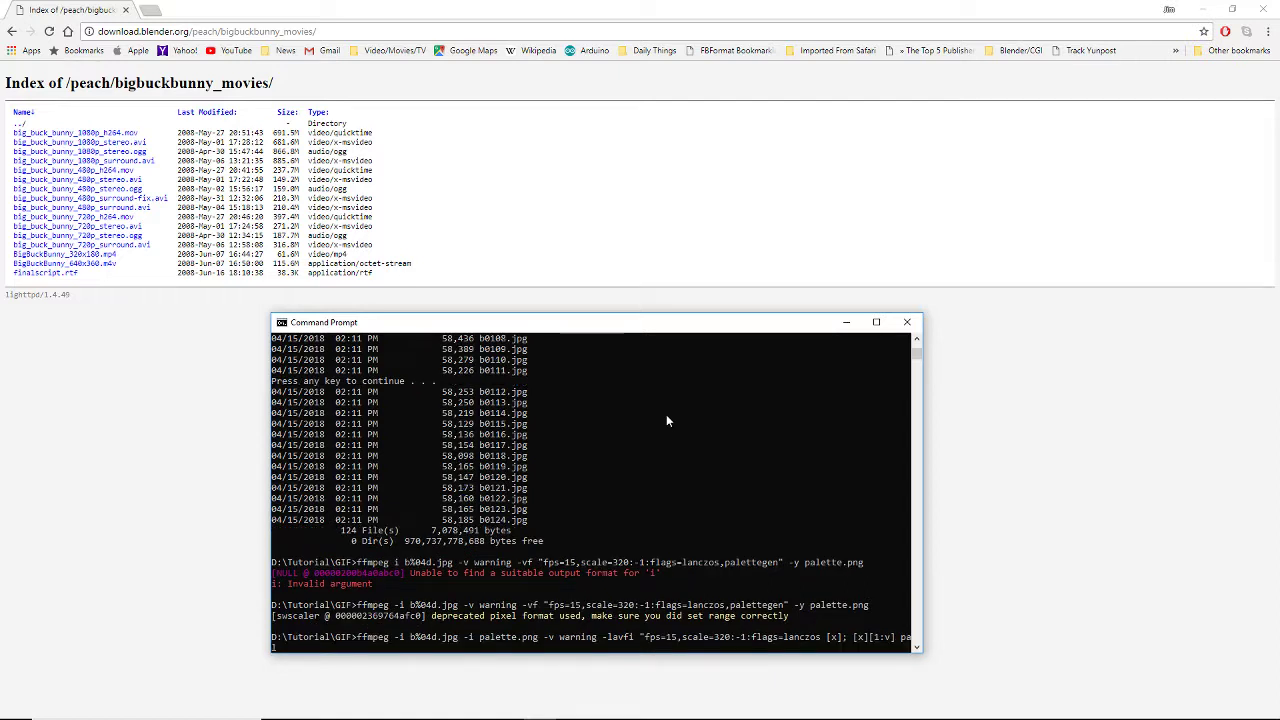
type("etteuse\" -y bbb.gif")
- Run the paletteuse command to write bbb.gif, then open D:\Tutorial\GIF in Chrome's Open dialog
key("Return")
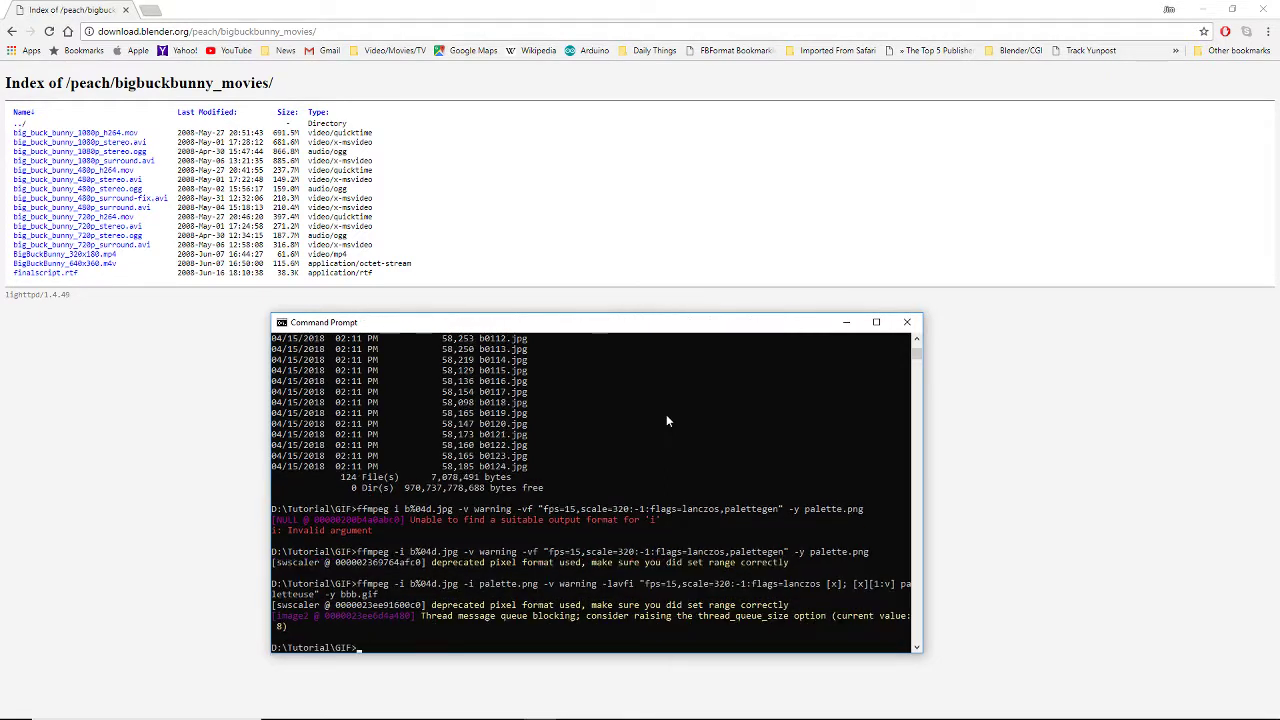
left_click(887, 219)
key("ctrl+o")
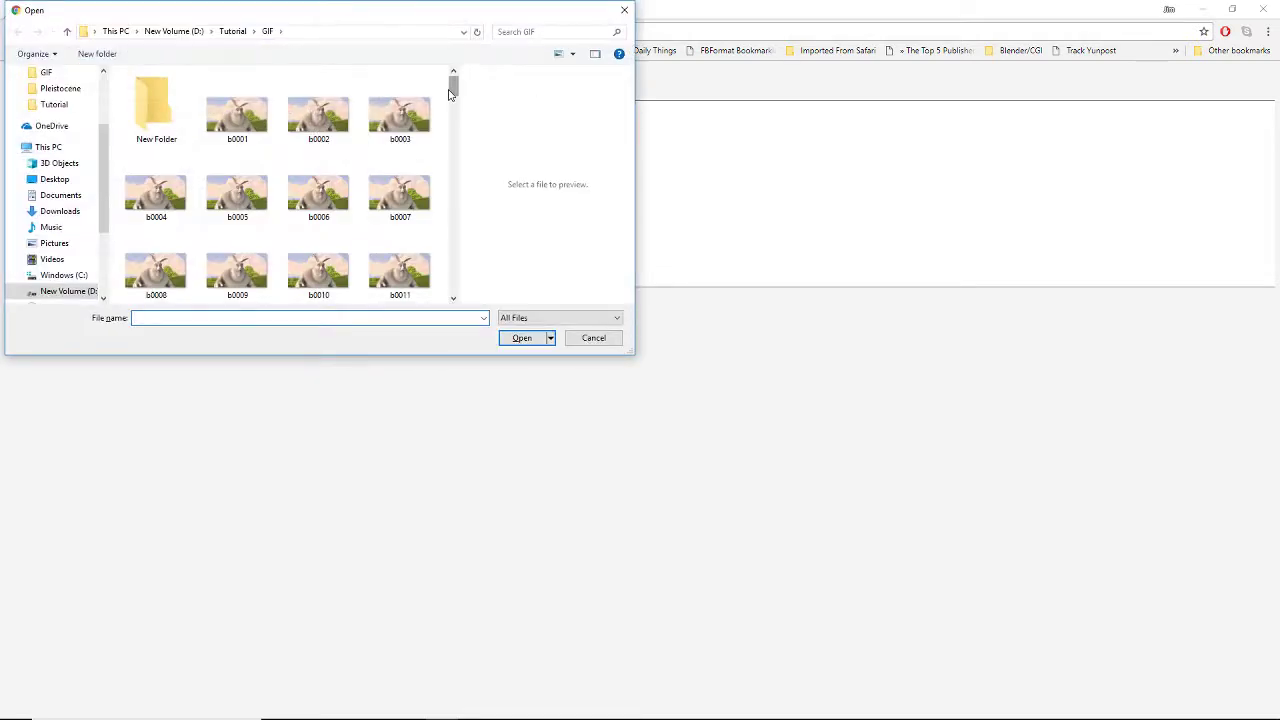